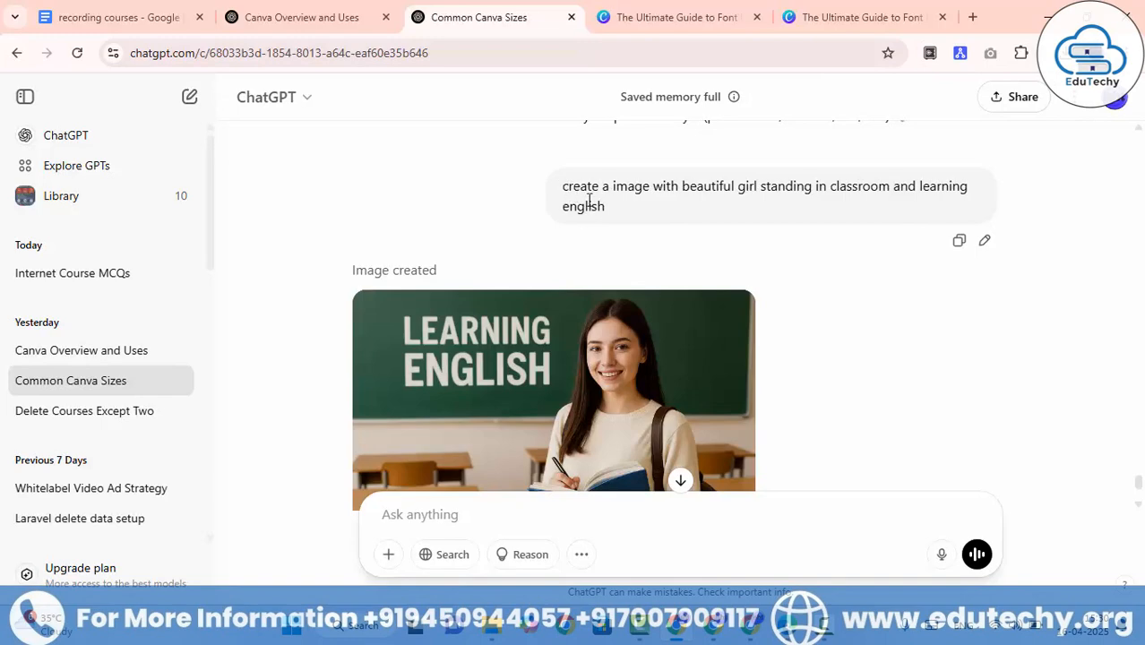
Examine the image prompt and the generated classroom picture in the ChatGPT conversation.
triple_click(616, 212)
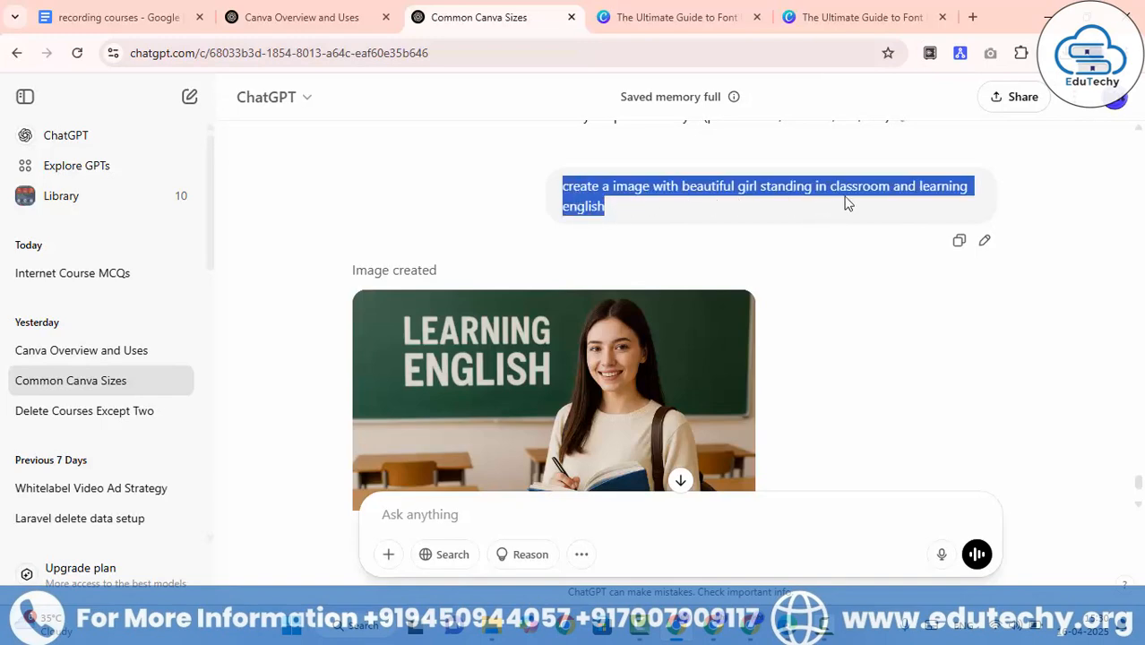
scroll(574, 269, "down", 2)
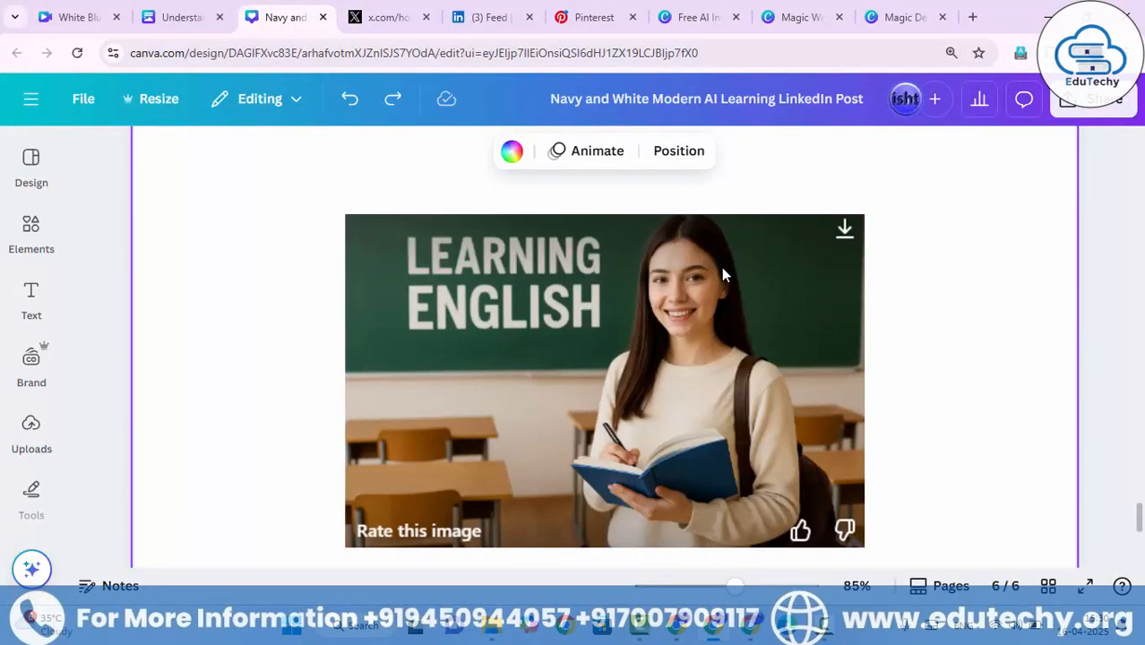
In Canva, remove the background from the classroom photo on page 6 and shift the cutout slightly to the right.
scroll(741, 257, "down", 4)
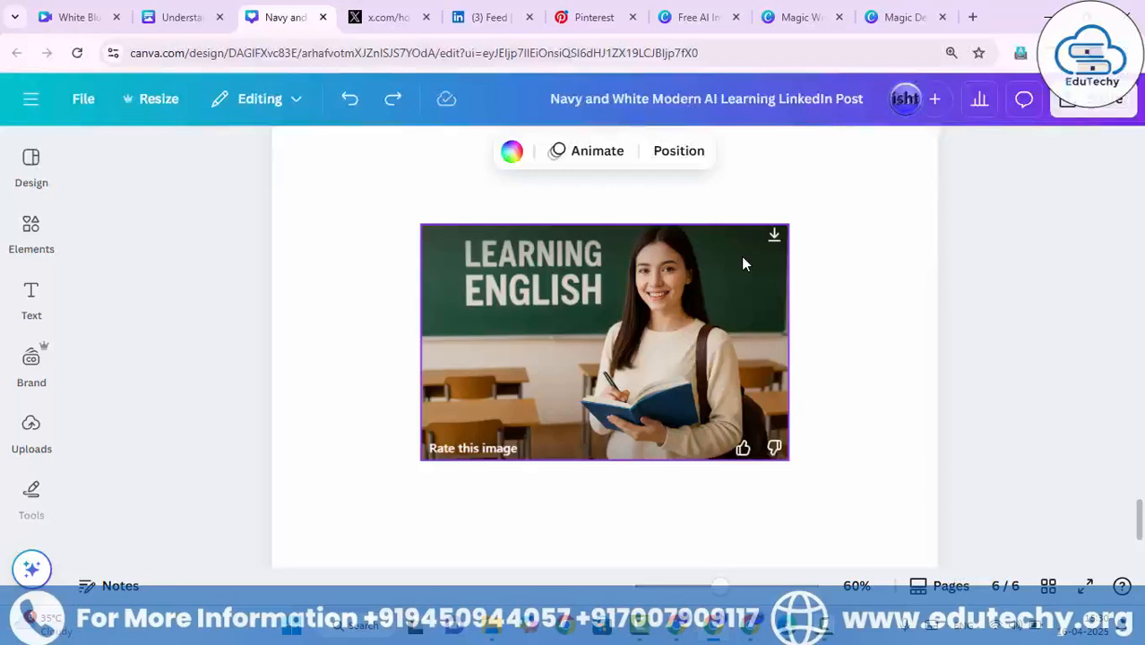
left_click(705, 294)
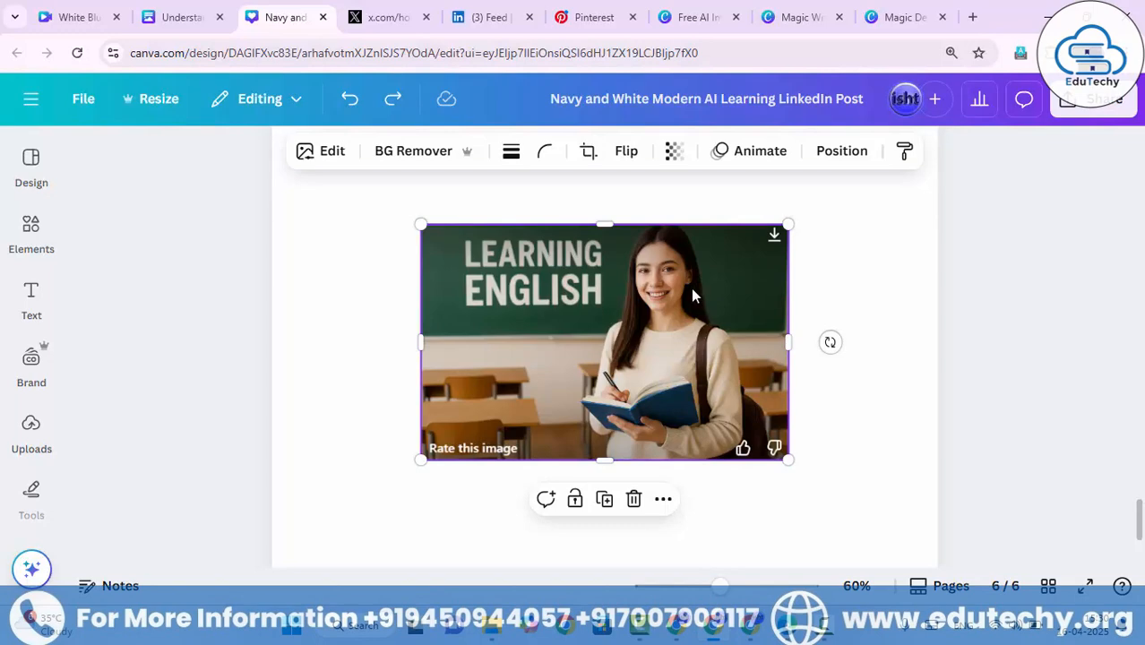
left_click(332, 152)
scroll(315, 313, "down", 1)
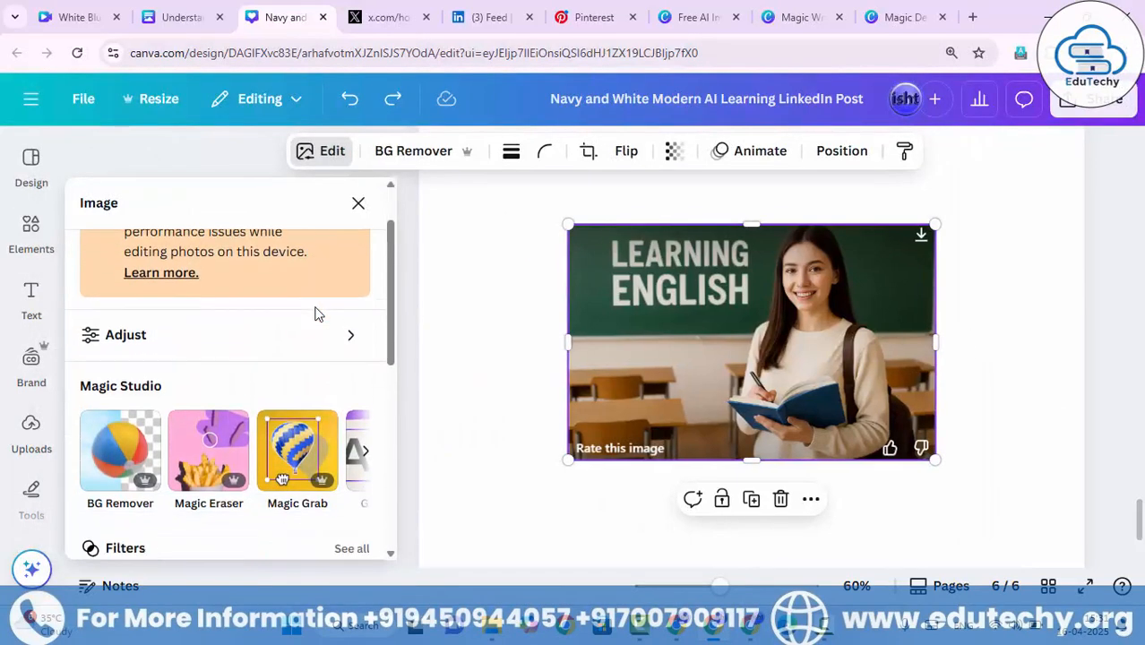
scroll(315, 314, "down", 2)
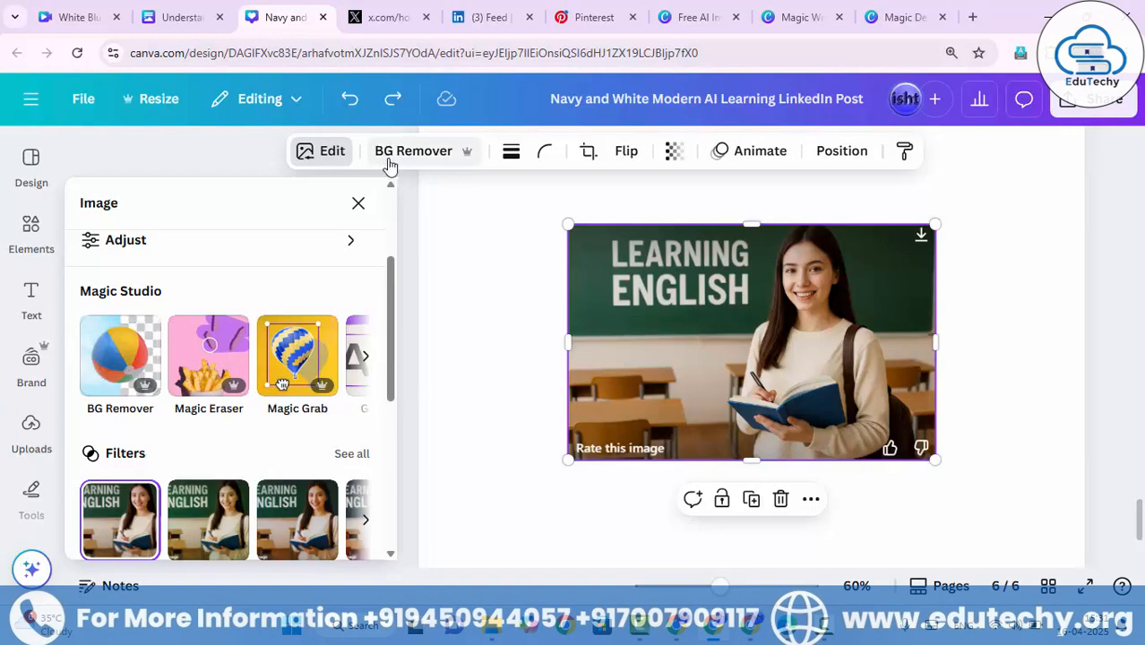
left_click(128, 370)
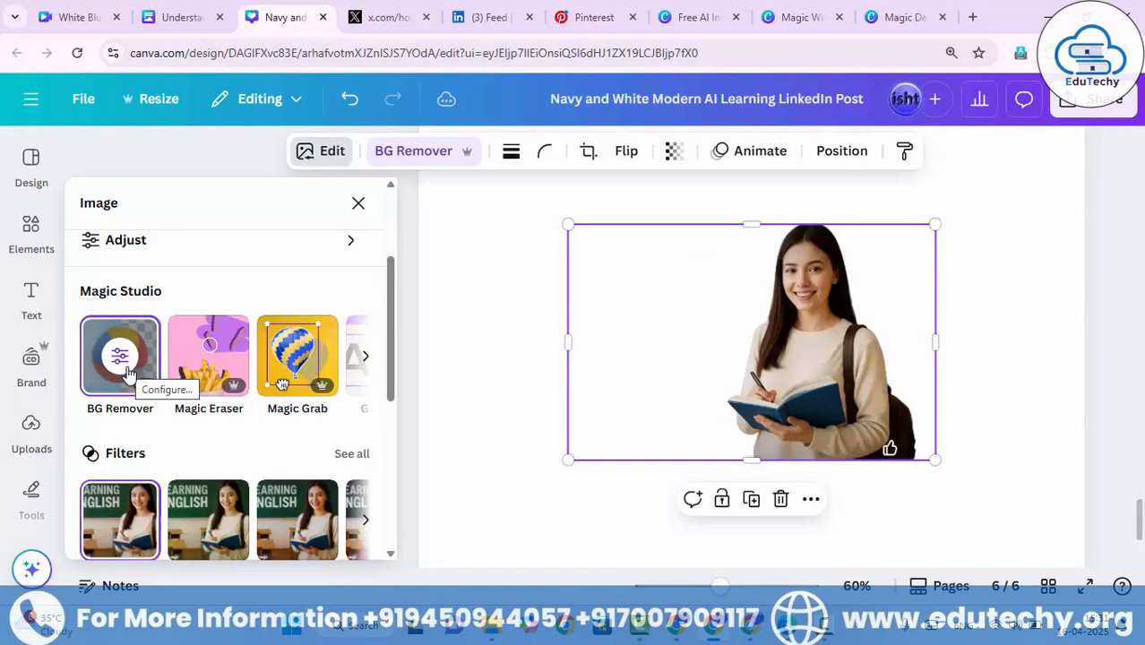
left_click(953, 312)
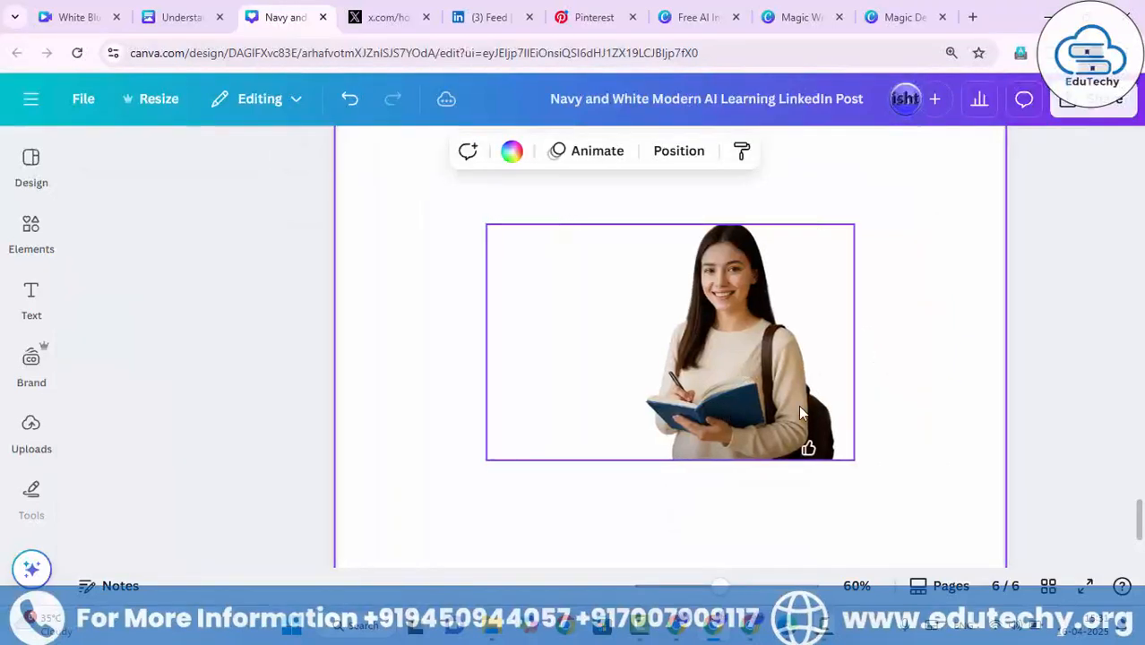
mouse_move(755, 393)
left_mouse_down()
mouse_move(744, 391)
mouse_move(763, 379)
mouse_move(735, 390)
left_mouse_up()
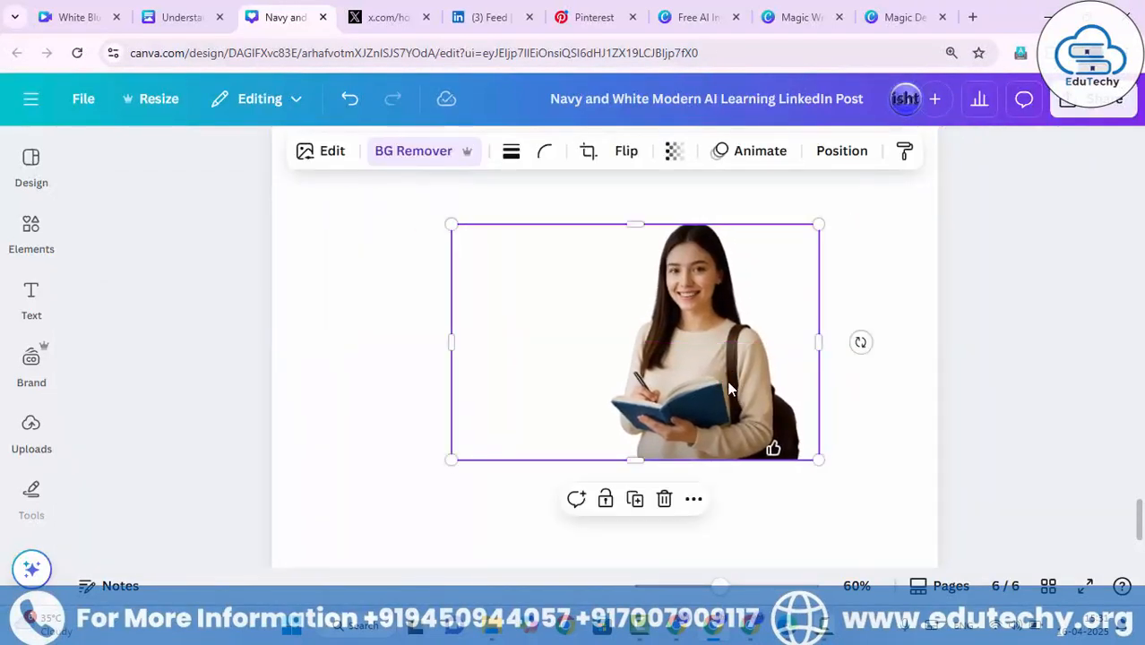
Open the classroom photo on page 5 in Magic Eraser and set the brush size to 39.
scroll(726, 380, "down", 5)
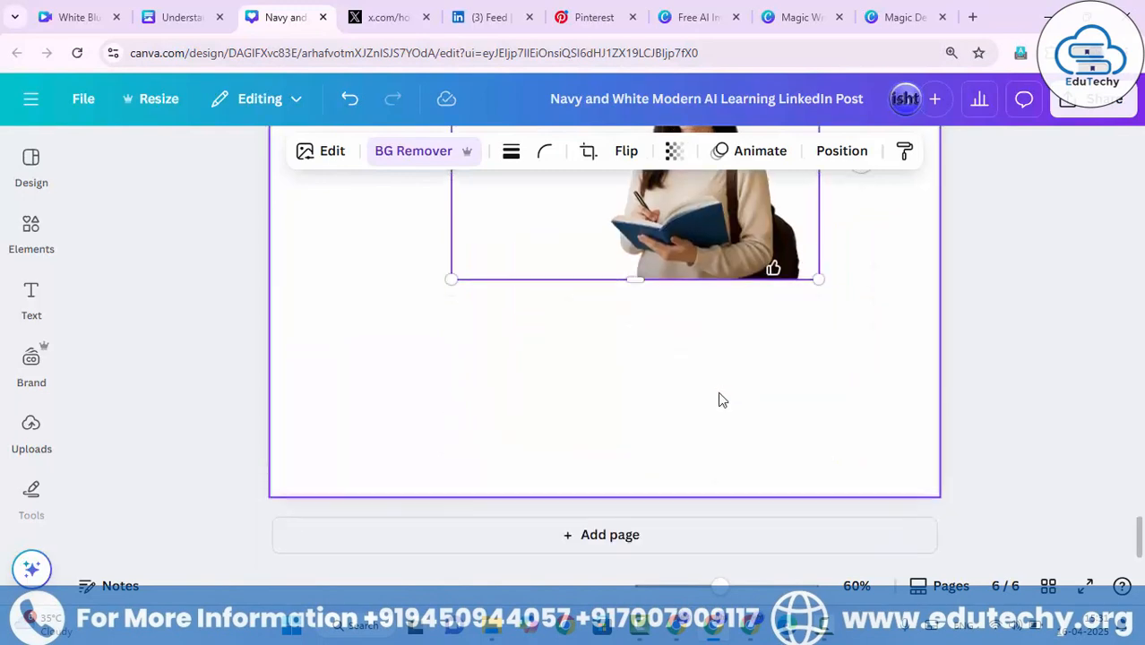
scroll(717, 398, "up", 5)
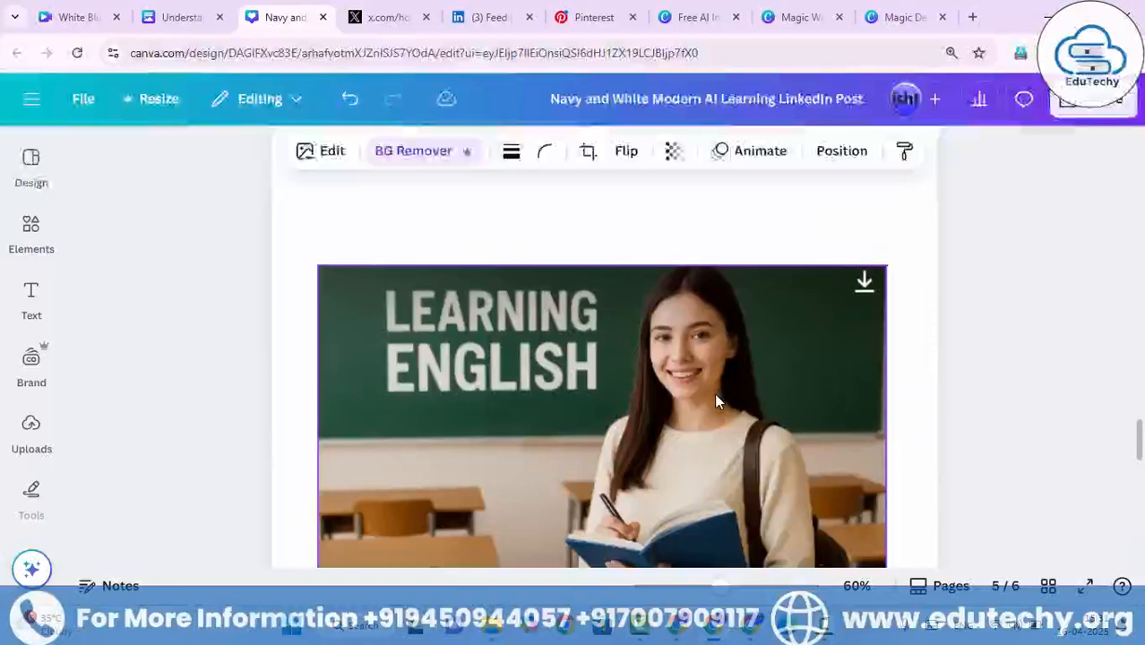
scroll(722, 376, "down", 2)
scroll(723, 349, "up", 2)
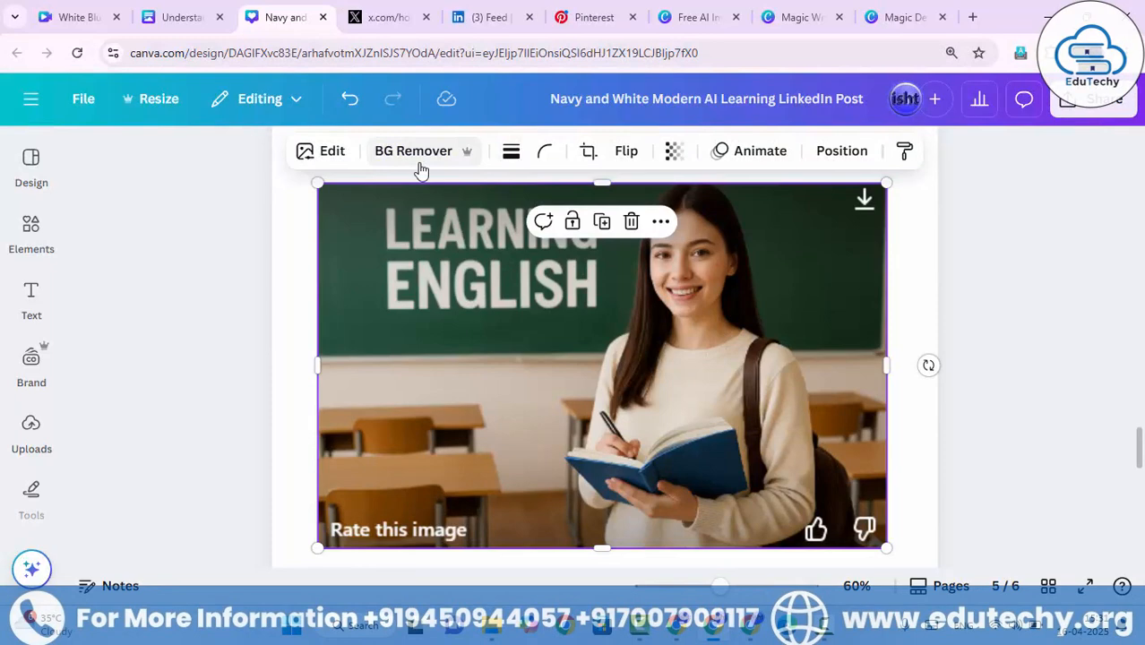
left_click(329, 154)
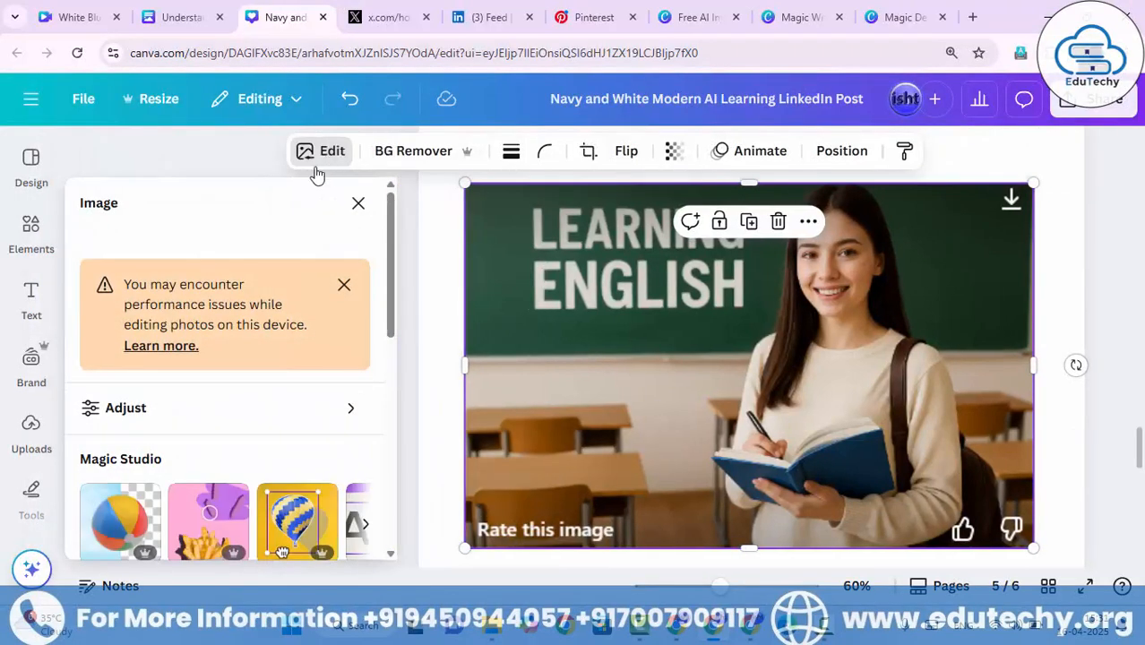
scroll(248, 381, "down", 1)
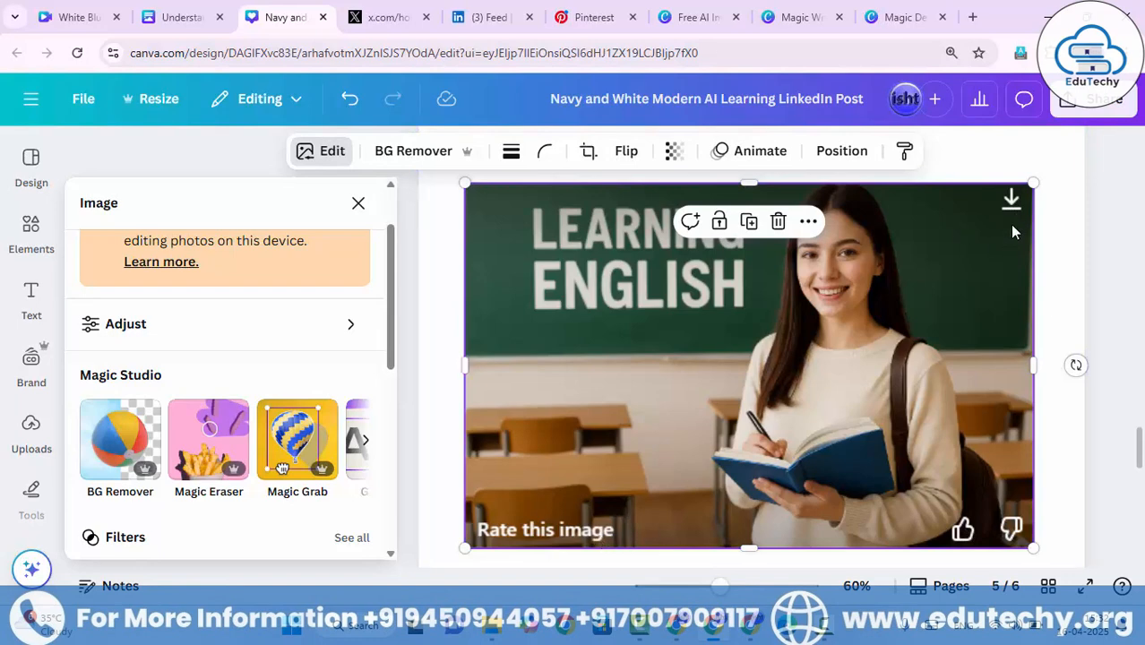
left_click(208, 445)
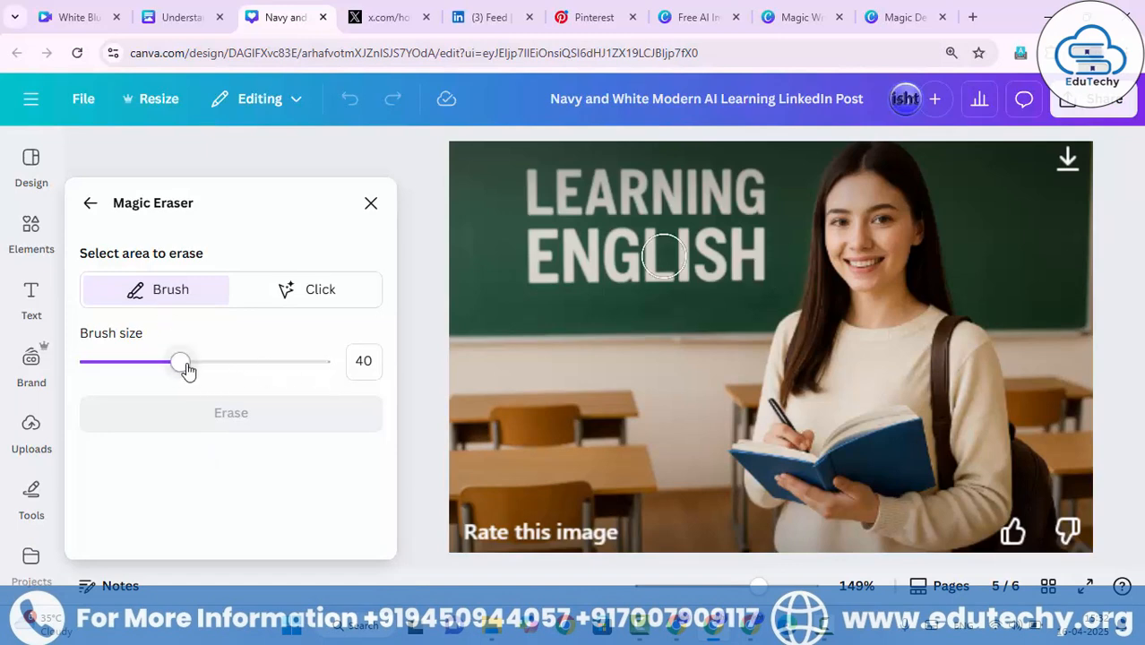
left_click_drag(184, 373, 179, 369)
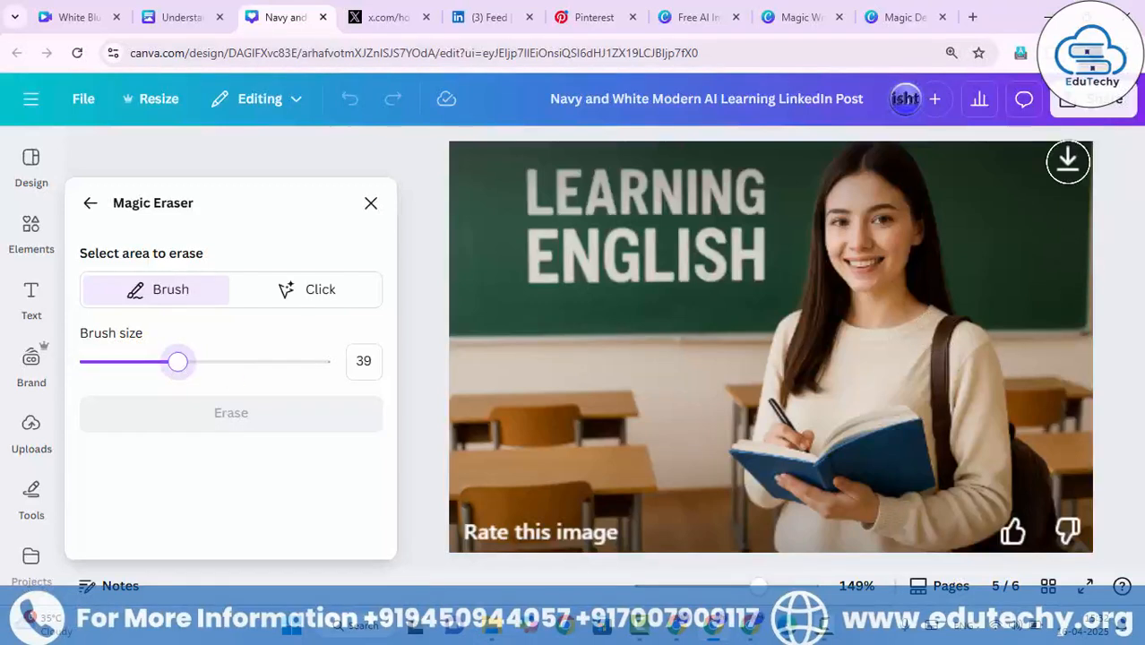
Erase the download icon, both thumb icons and the "Rate this image" text from the photo, and close Magic Eraser.
left_click(1068, 161)
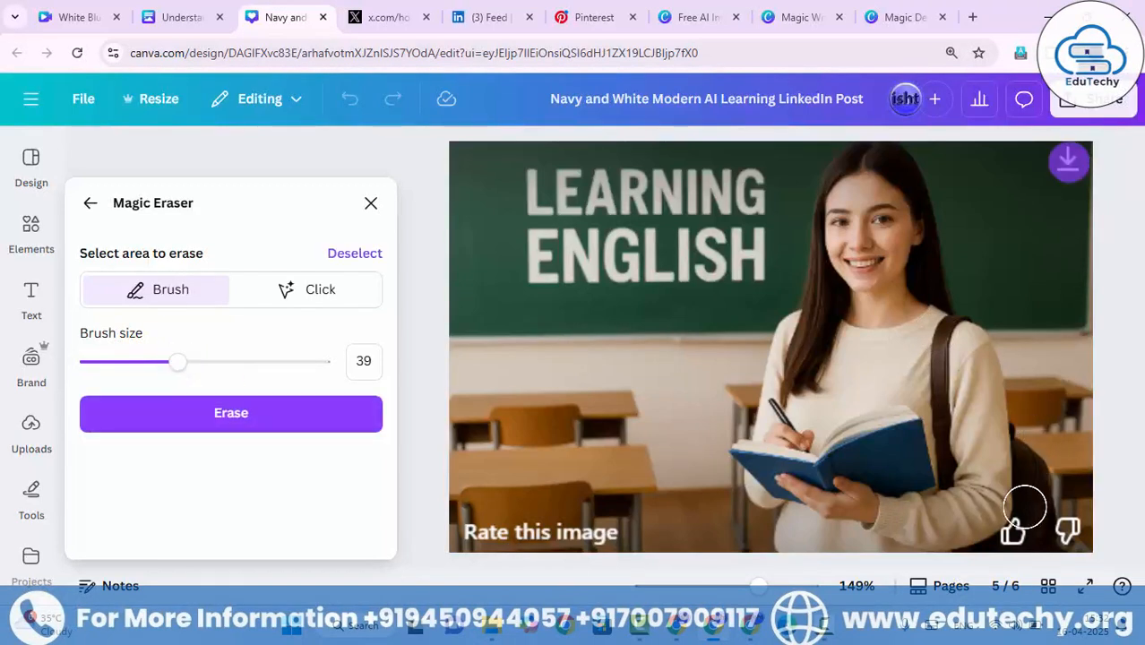
left_click(1009, 532)
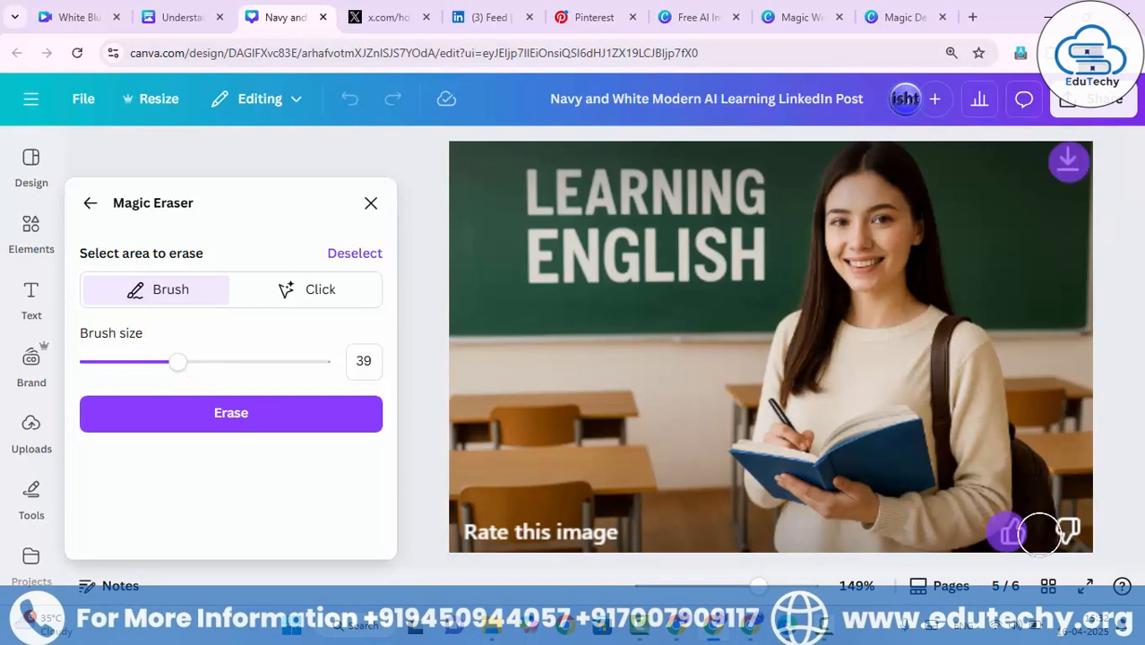
left_click(1064, 532)
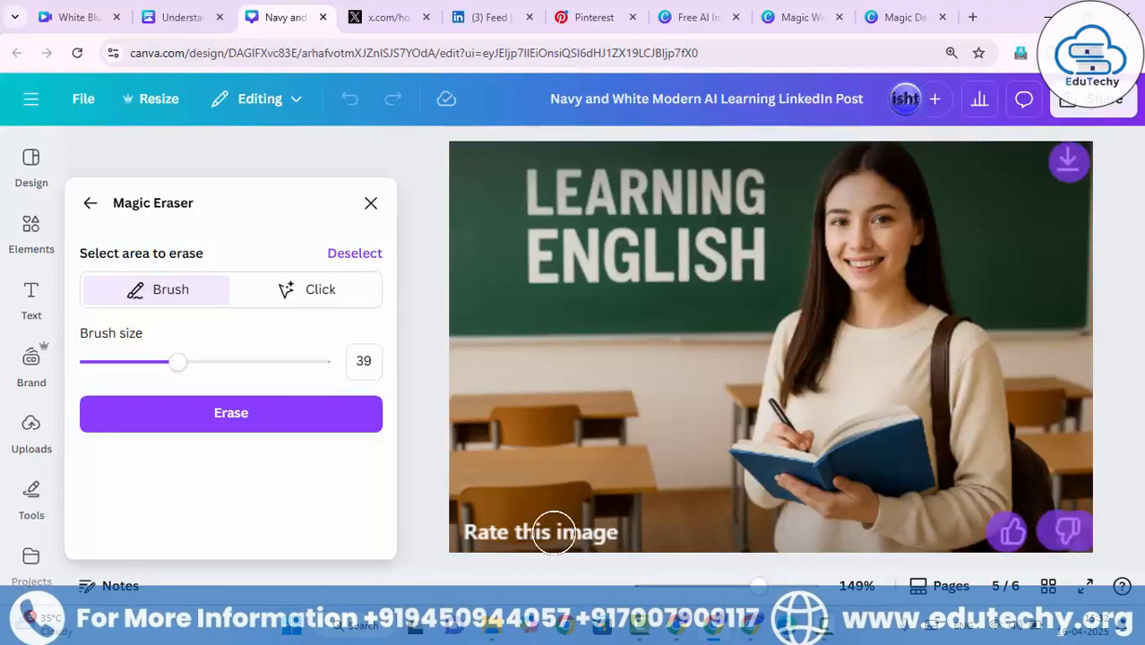
left_click_drag(477, 533, 622, 533)
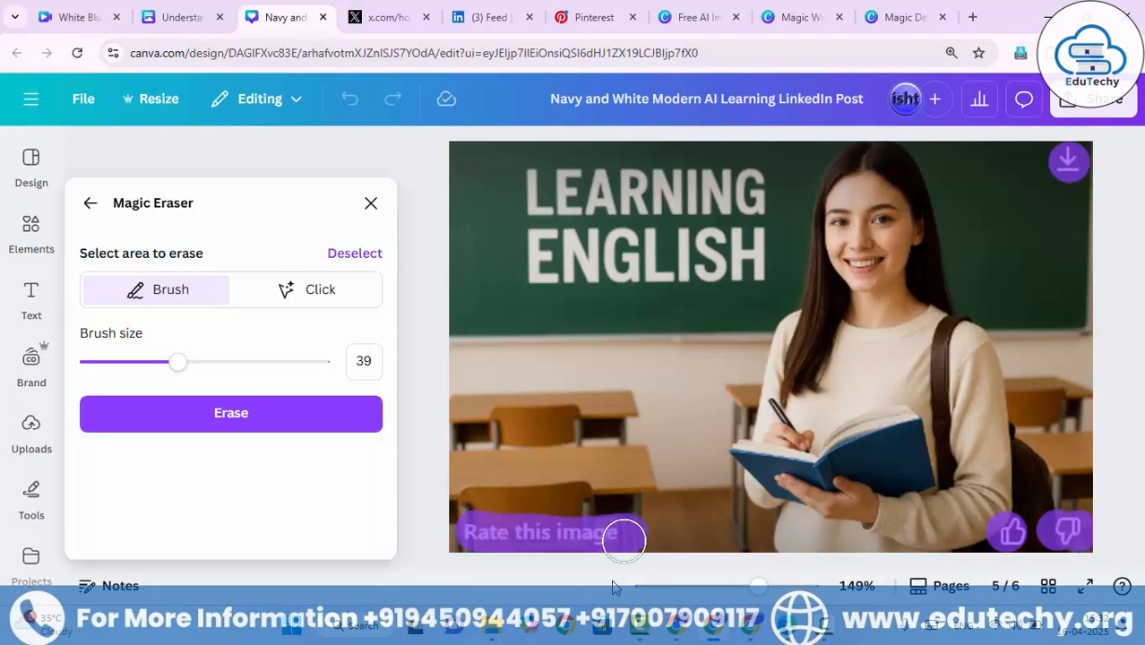
left_click(336, 430)
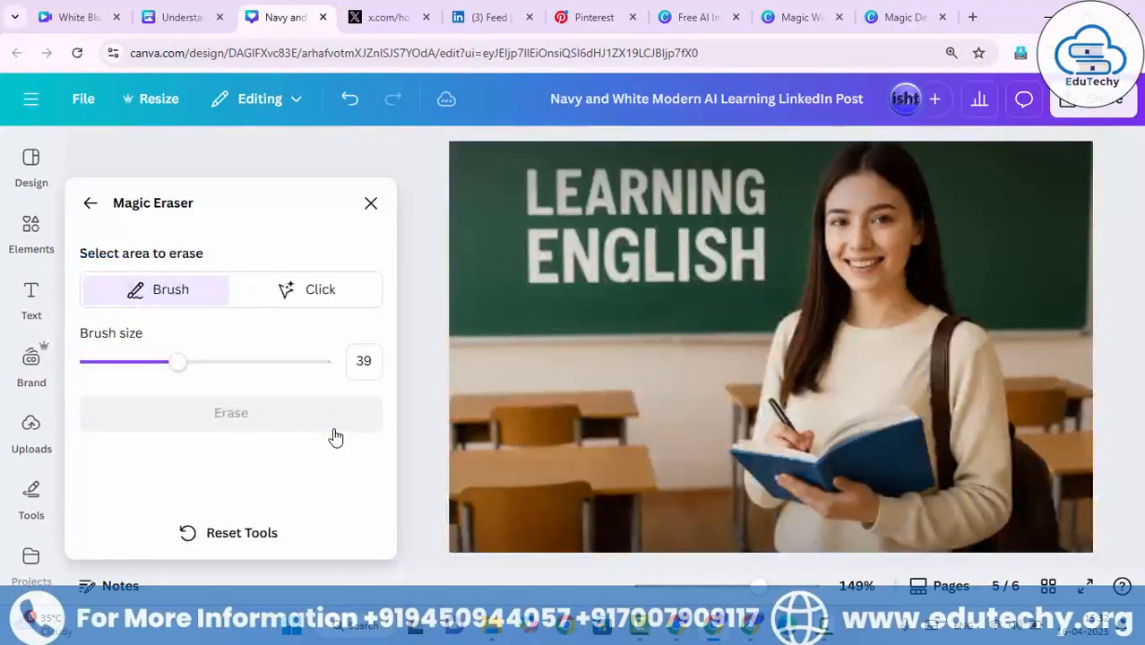
scroll(800, 366, "down", 2)
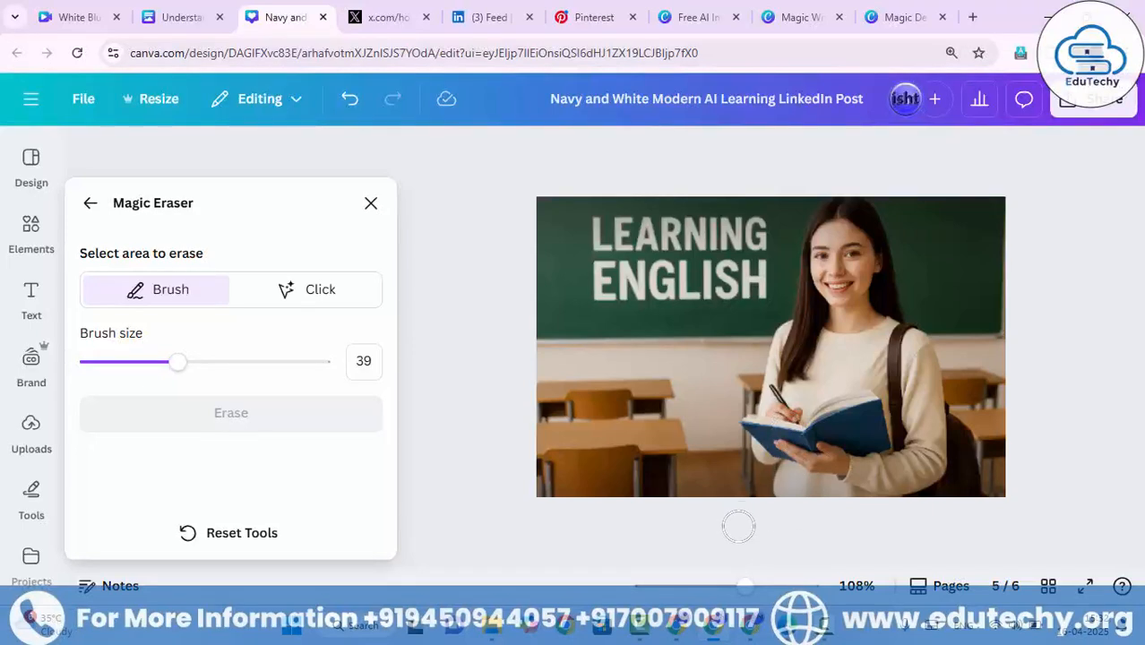
left_click(733, 587)
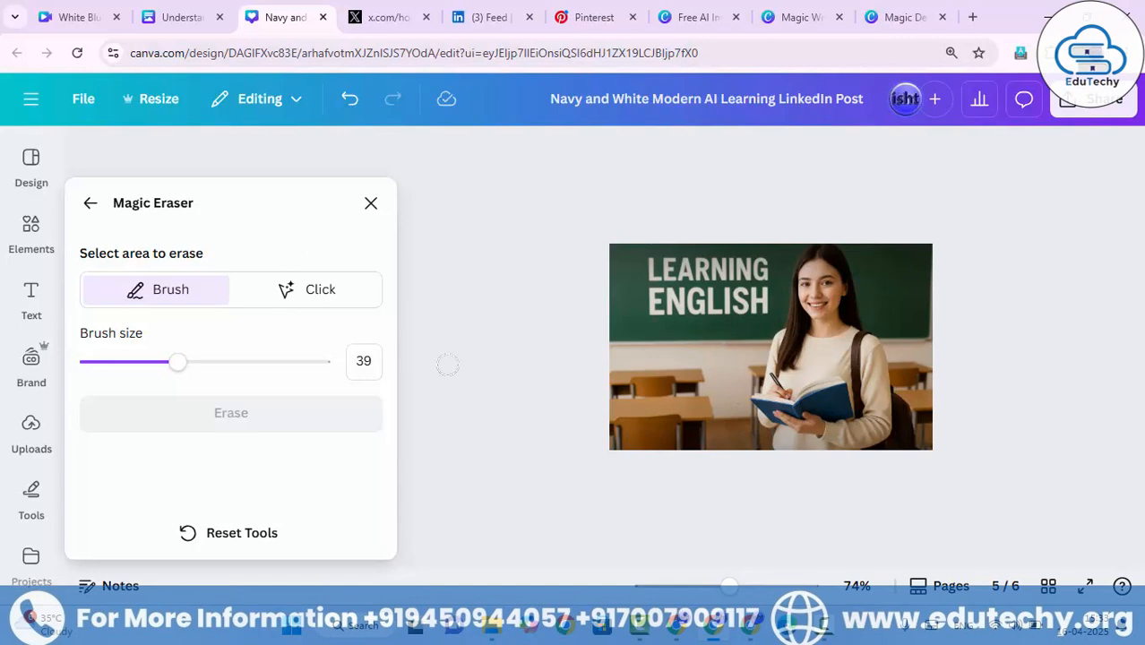
left_click(371, 203)
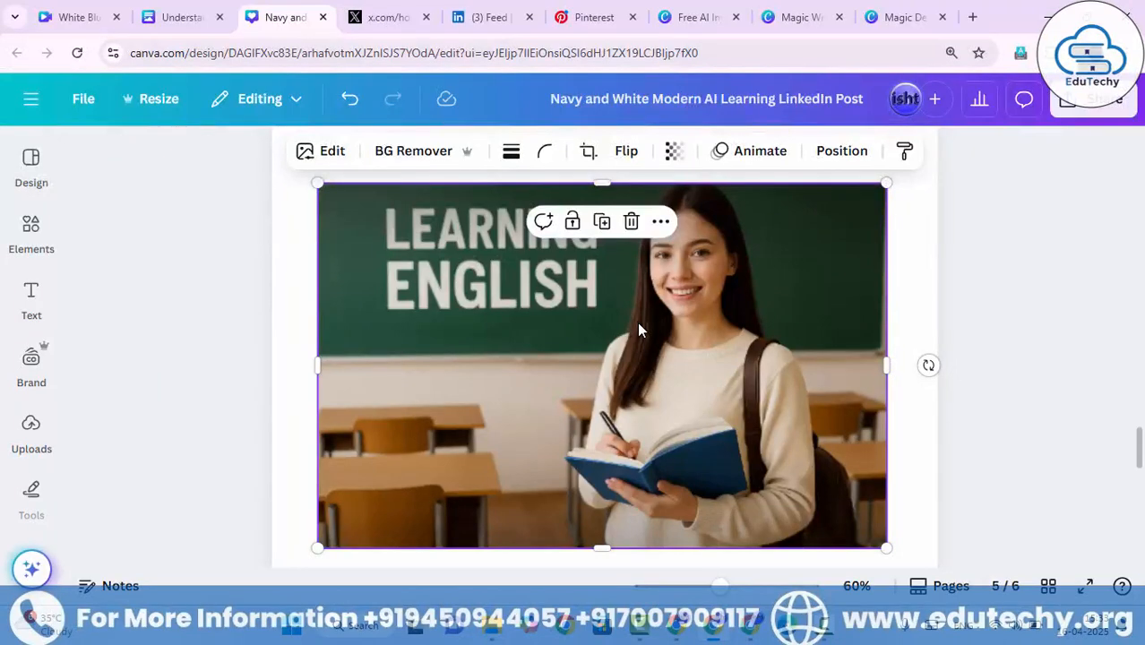
Use Magic Grab to separate the desks and chairs in the photo's lower-left area into their own element.
left_click(344, 159)
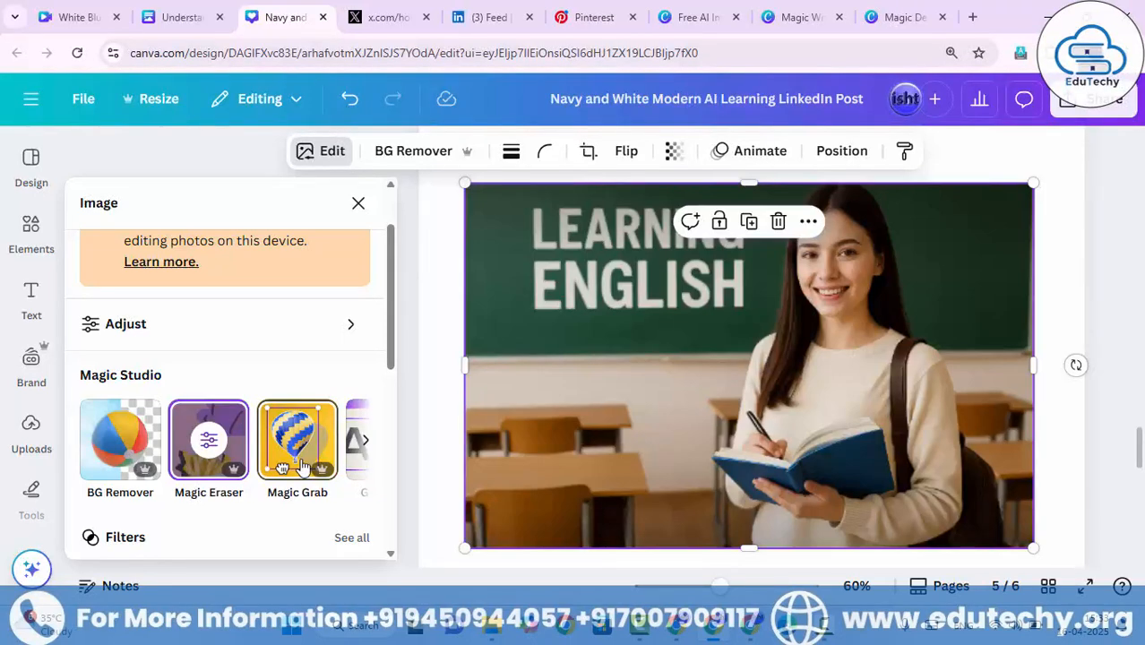
left_click(298, 440)
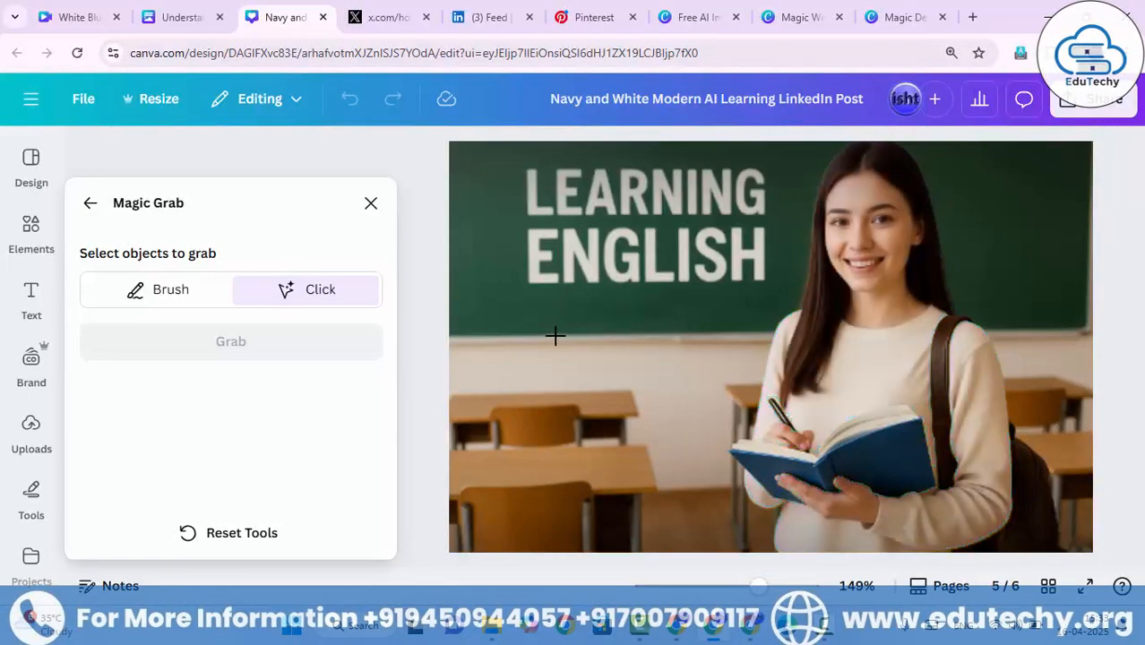
left_click(506, 418)
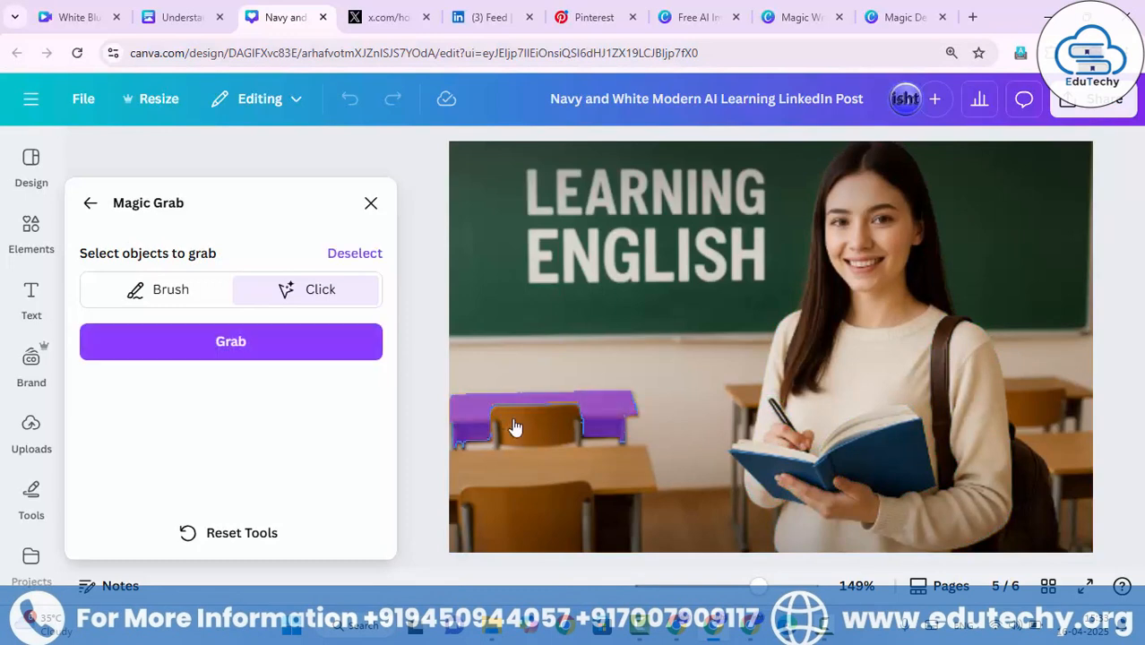
left_click(504, 517)
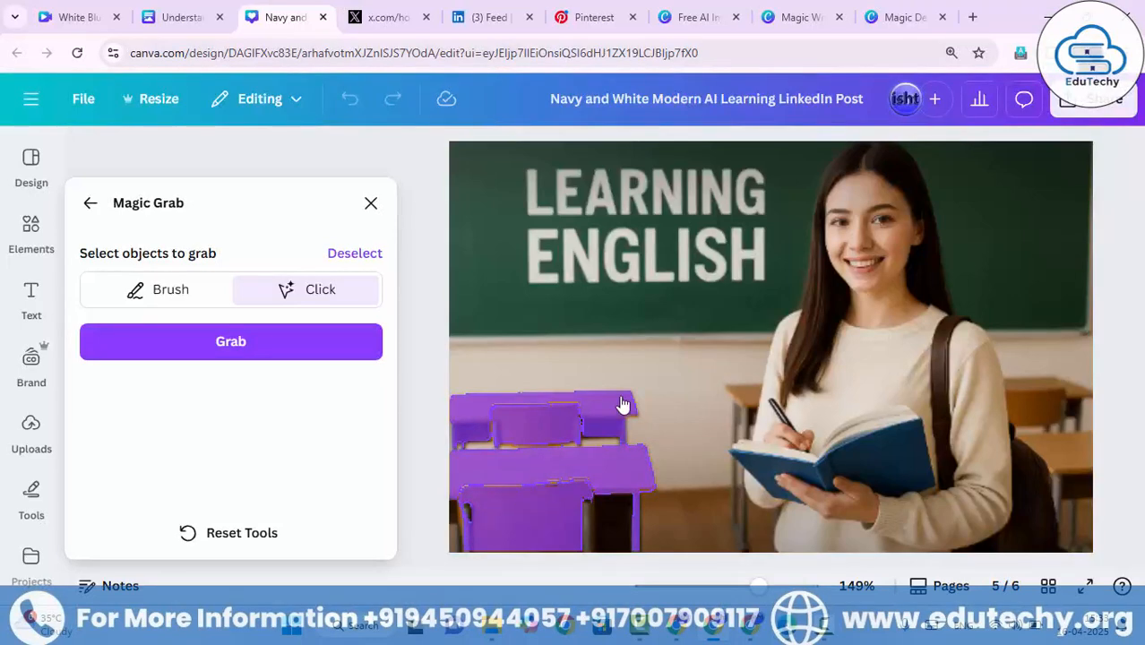
scroll(621, 406, "down", 3)
scroll(673, 387, "up", 2)
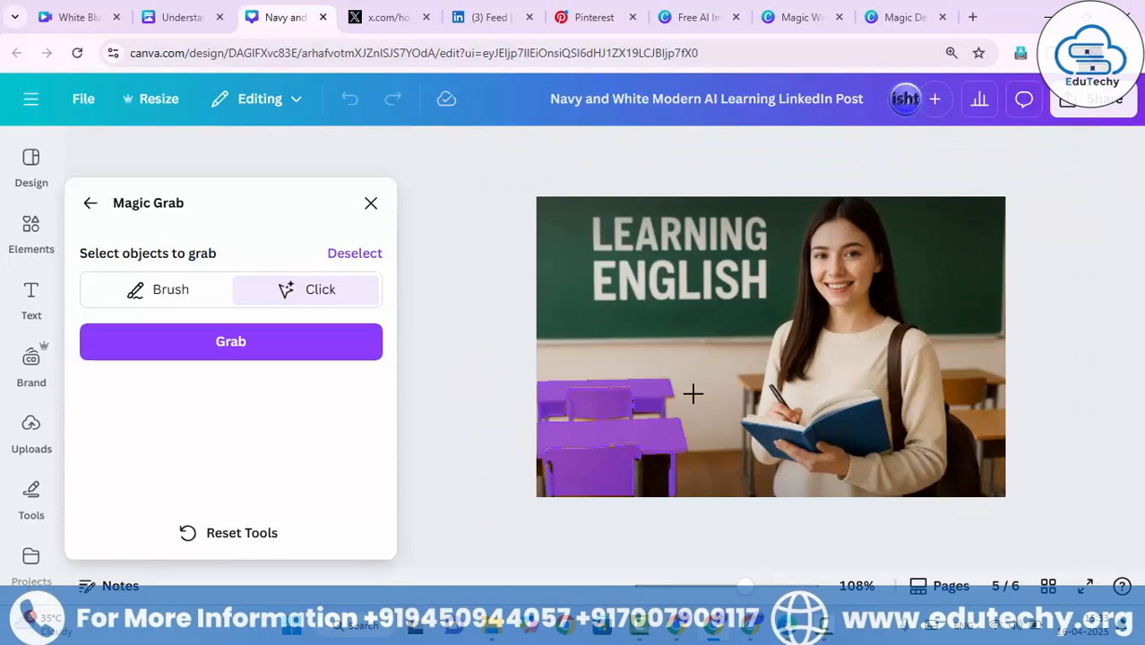
left_click(338, 357)
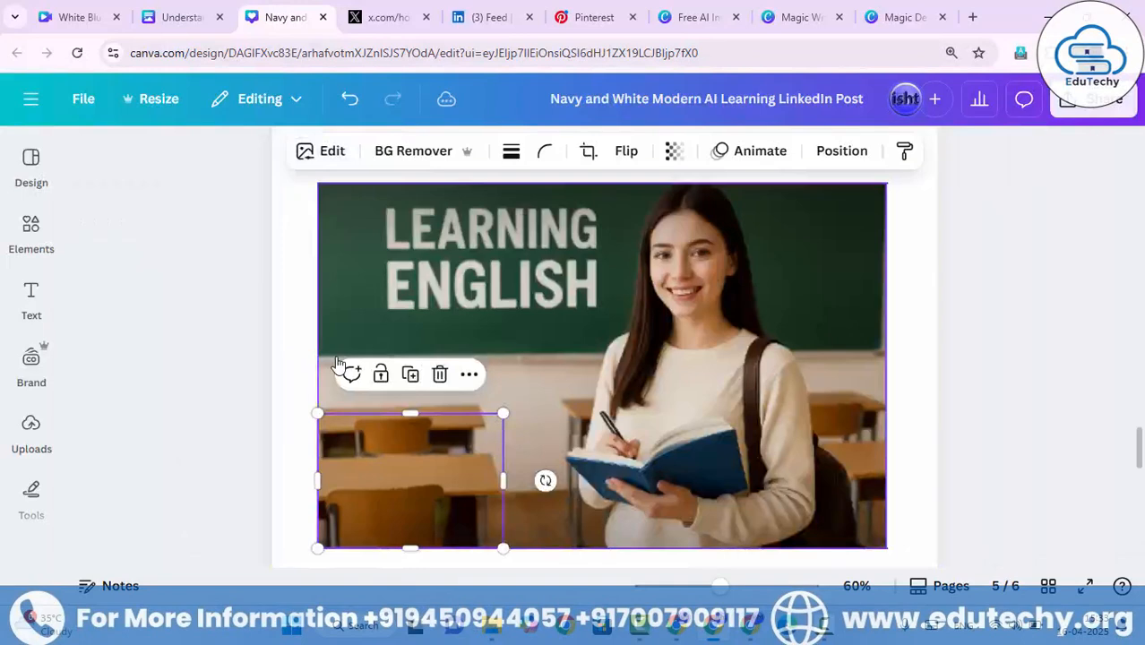
Try placing the grabbed desks and chairs over the chalkboard lettering, undo both moves and deselect the element.
left_click_drag(348, 462, 434, 271)
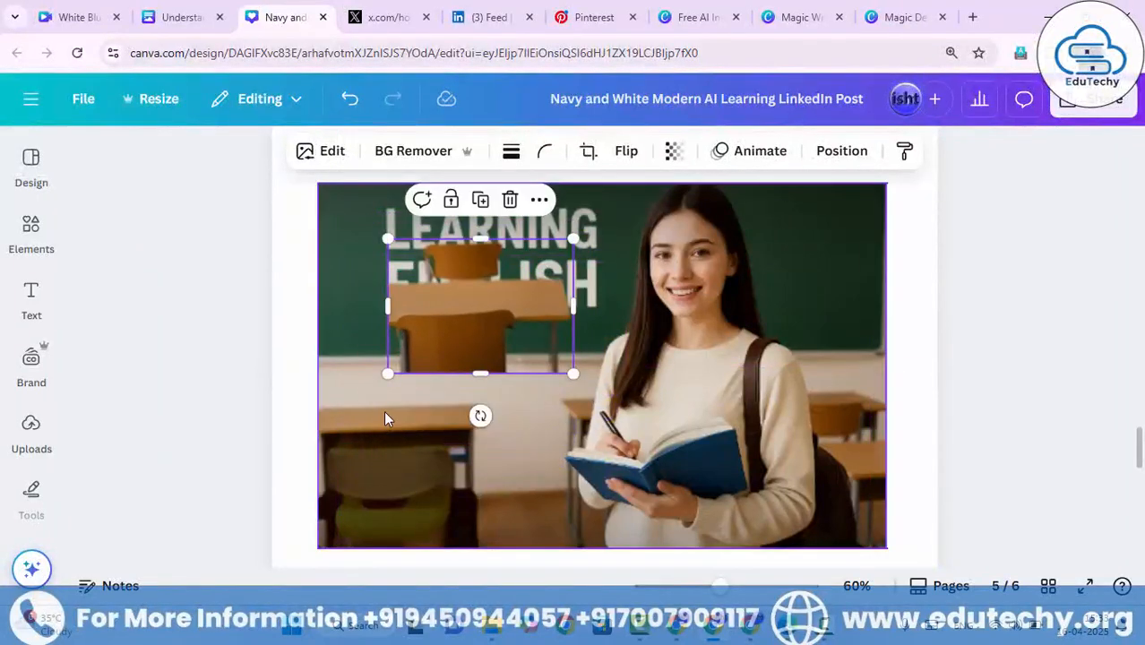
mouse_move(461, 319)
left_mouse_down()
mouse_move(440, 437)
mouse_move(389, 494)
mouse_move(399, 466)
mouse_move(383, 465)
mouse_move(398, 483)
mouse_move(456, 309)
mouse_move(440, 319)
left_mouse_up()
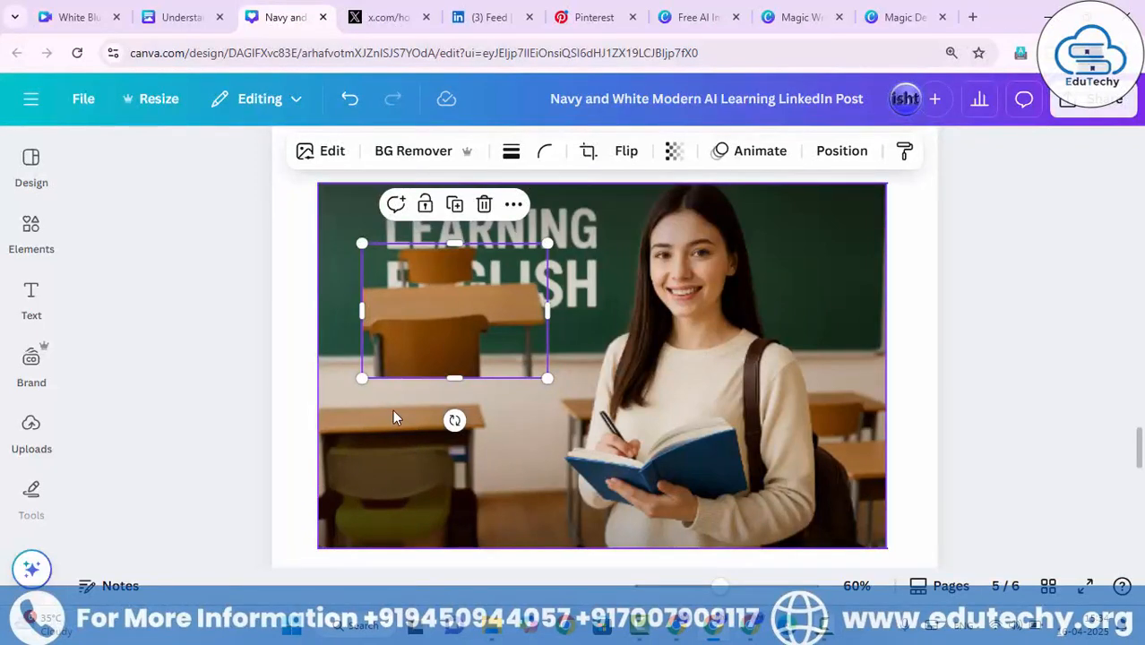
key("ctrl+z")
key("ctrl+z")
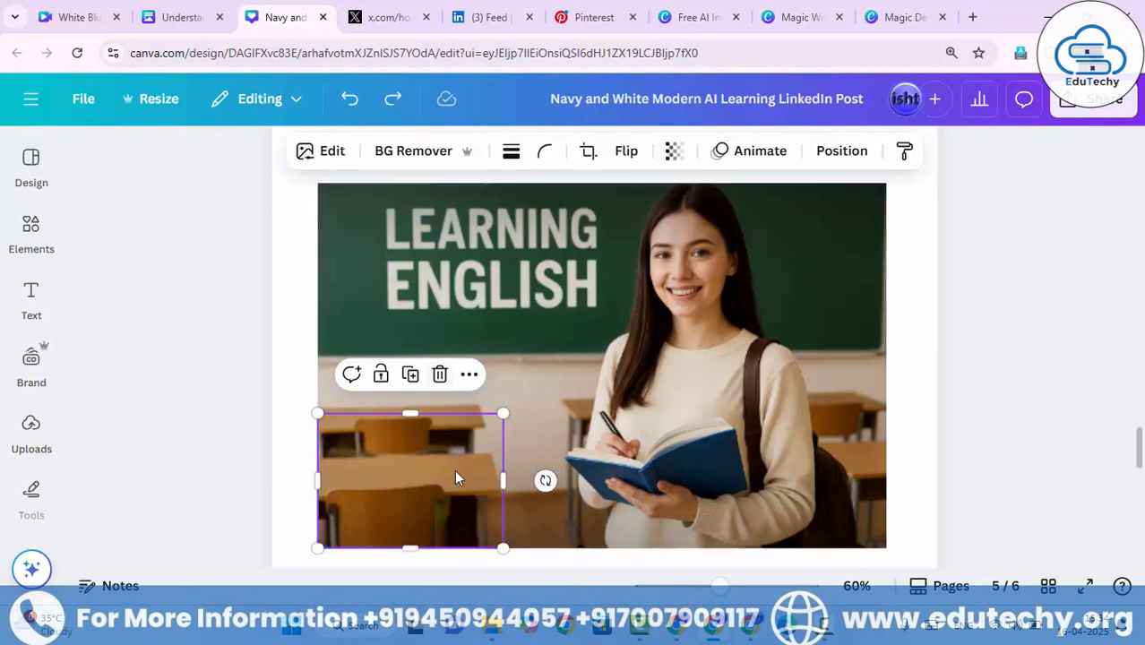
key("Escape")
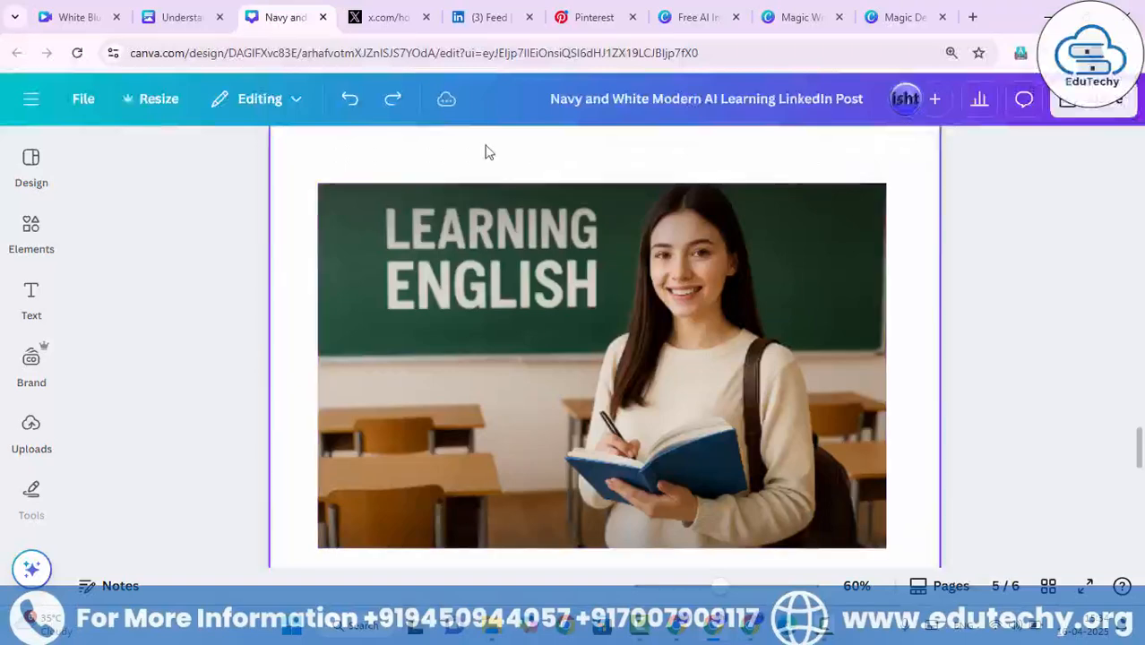
Use Grab Text to separate the "LEARNING ENGLISH" chalkboard lettering from the classroom photo into editable text.
left_click(411, 309)
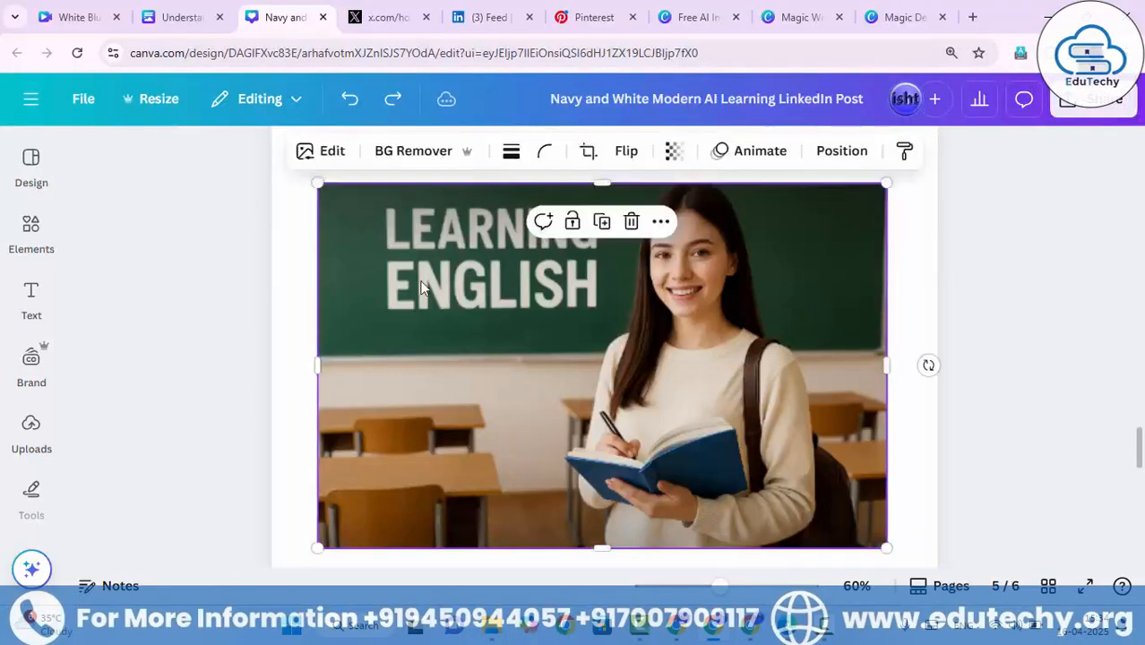
left_click(331, 152)
scroll(349, 421, "down", 2)
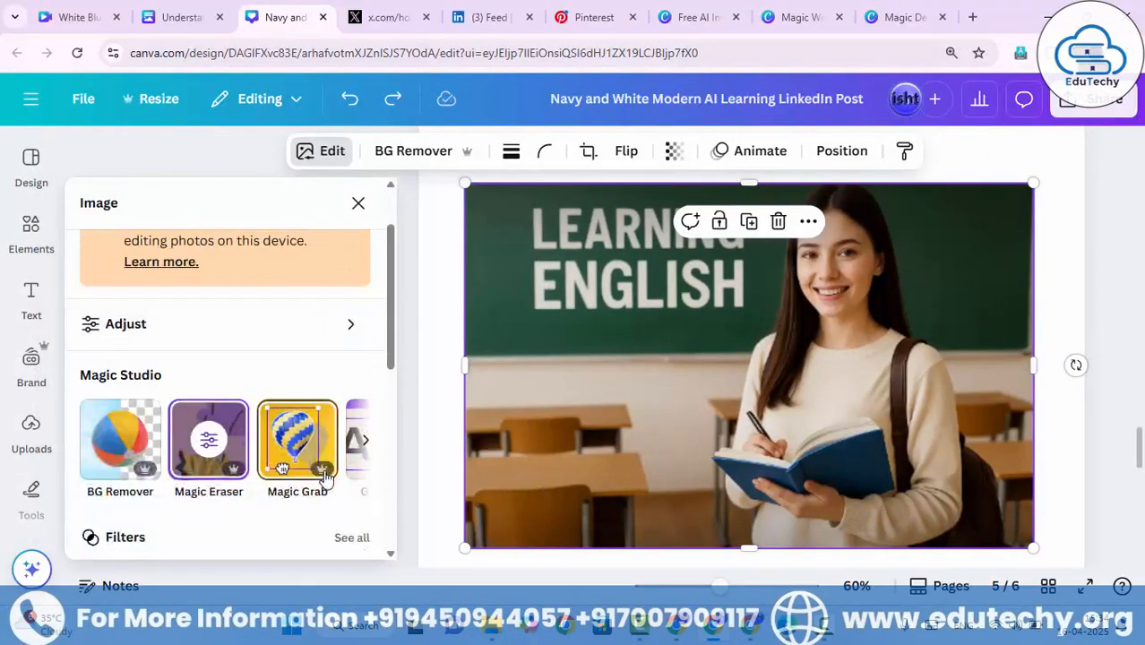
left_click(368, 441)
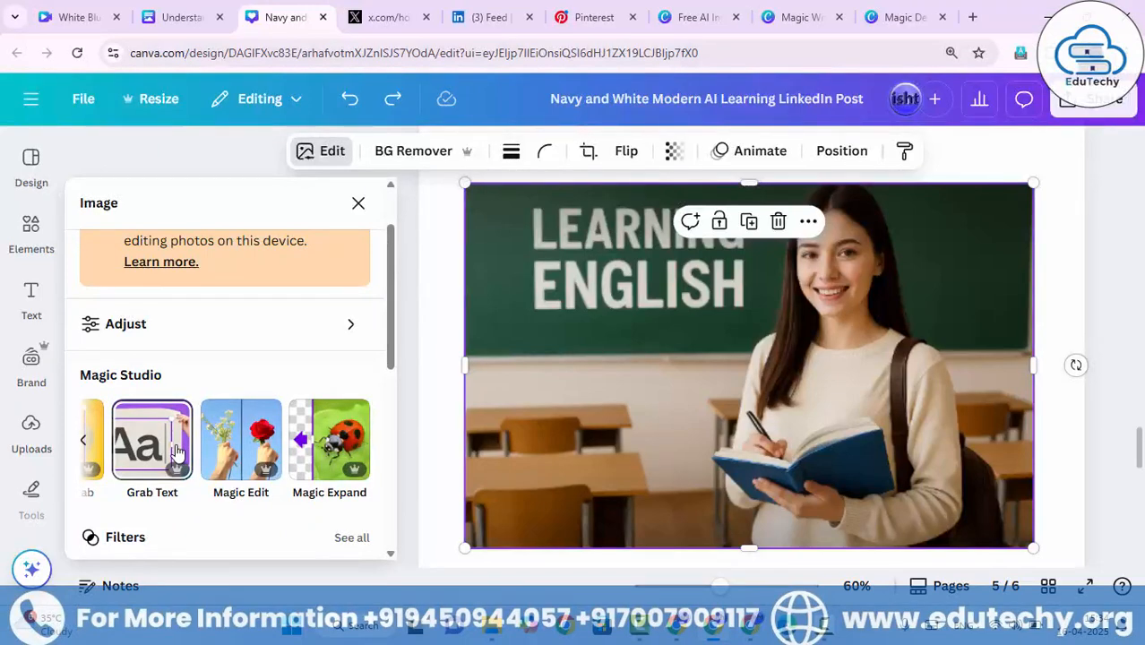
left_click(152, 444)
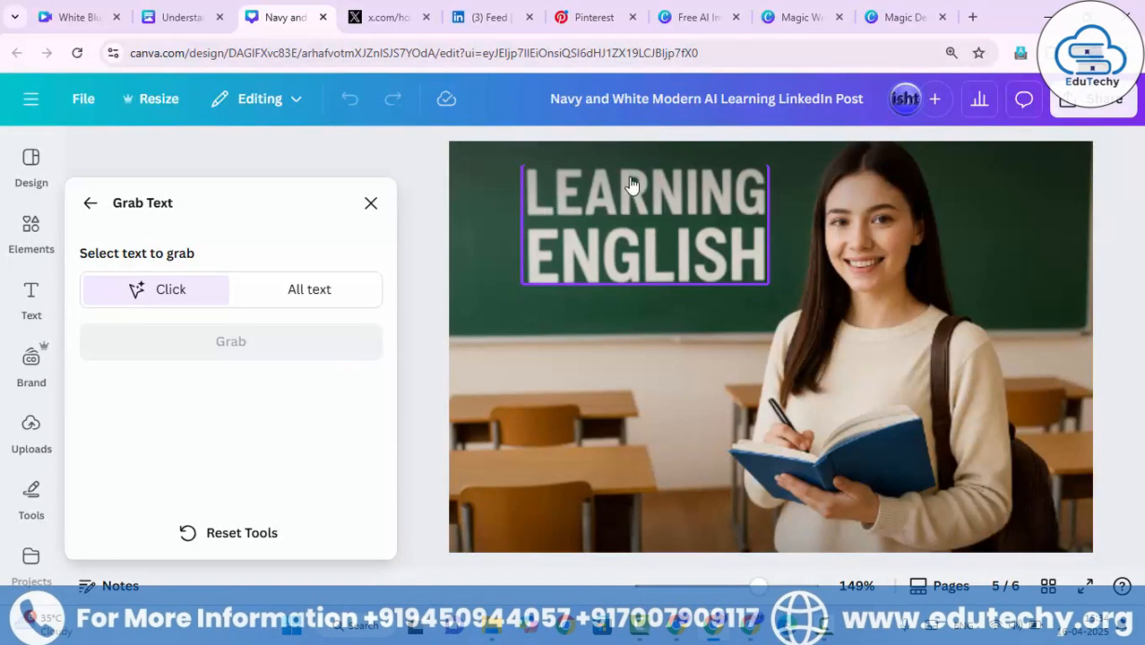
left_click(540, 247)
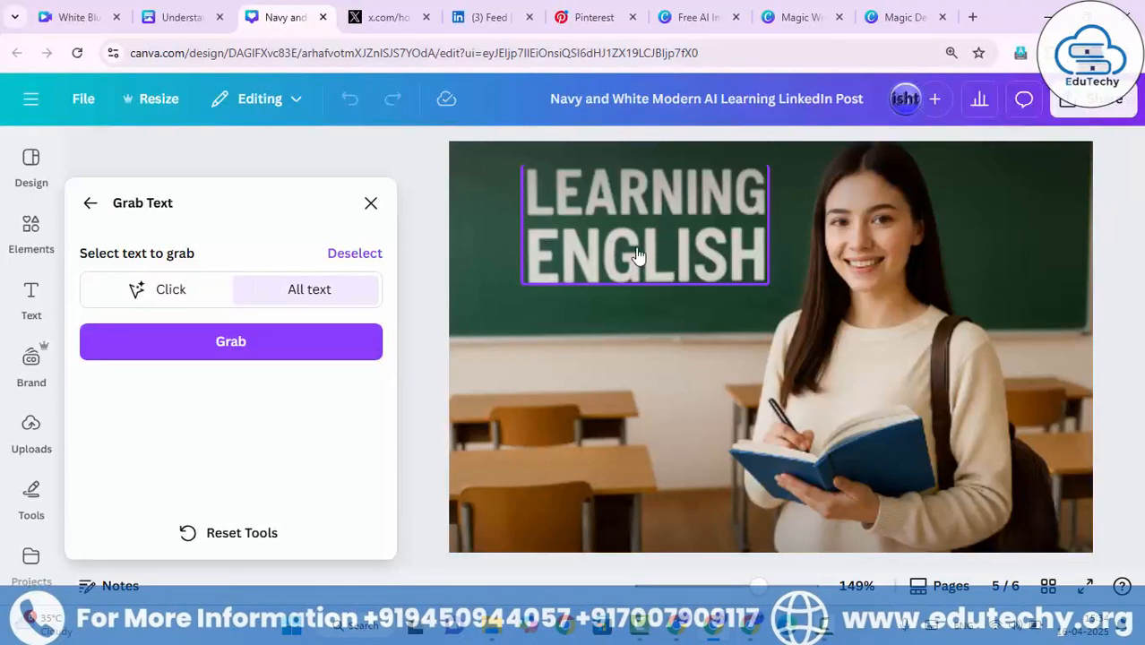
left_click(325, 345)
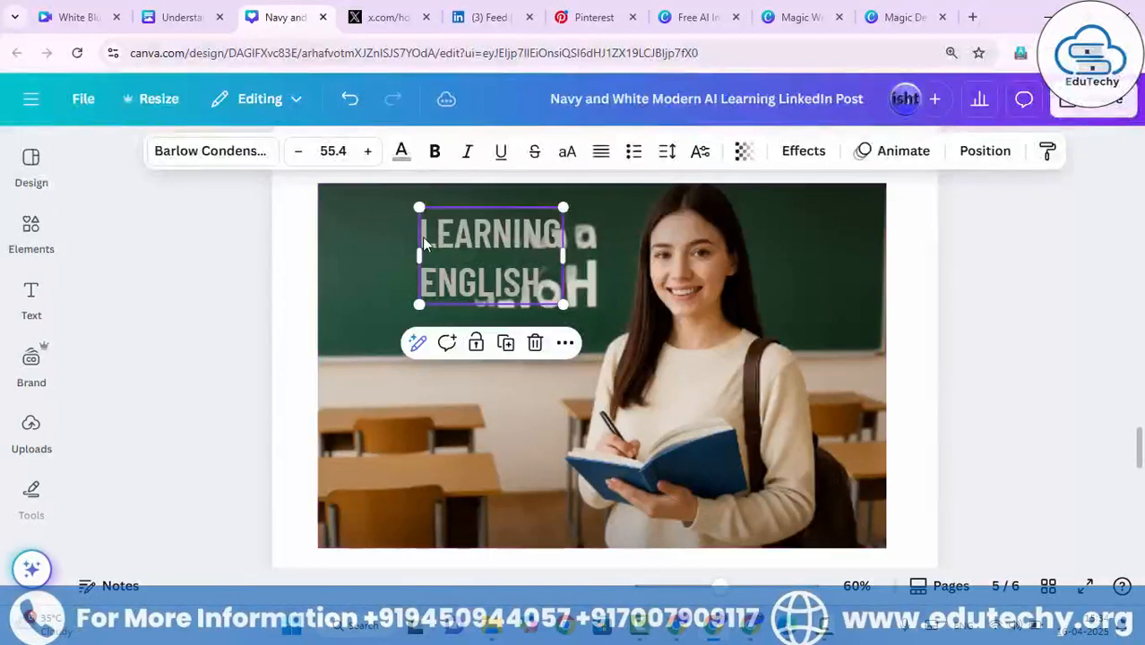
Move the grabbed text down to the chalkboard's lower-left area and replace its wording with "spoken english".
left_click_drag(445, 237, 359, 287)
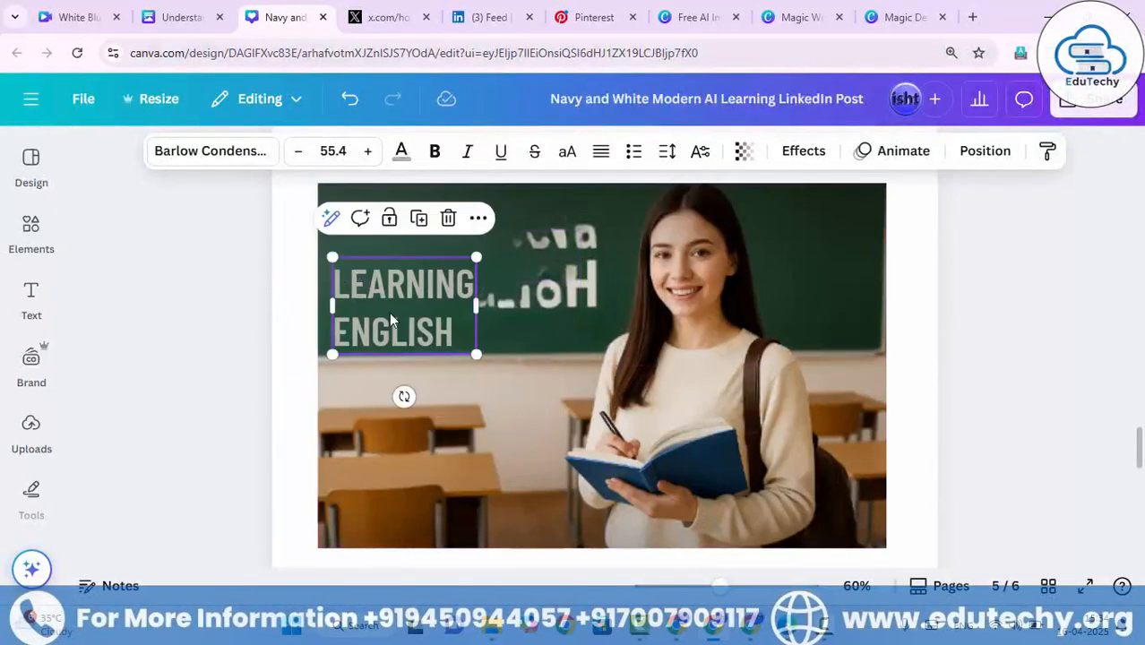
double_click(389, 312)
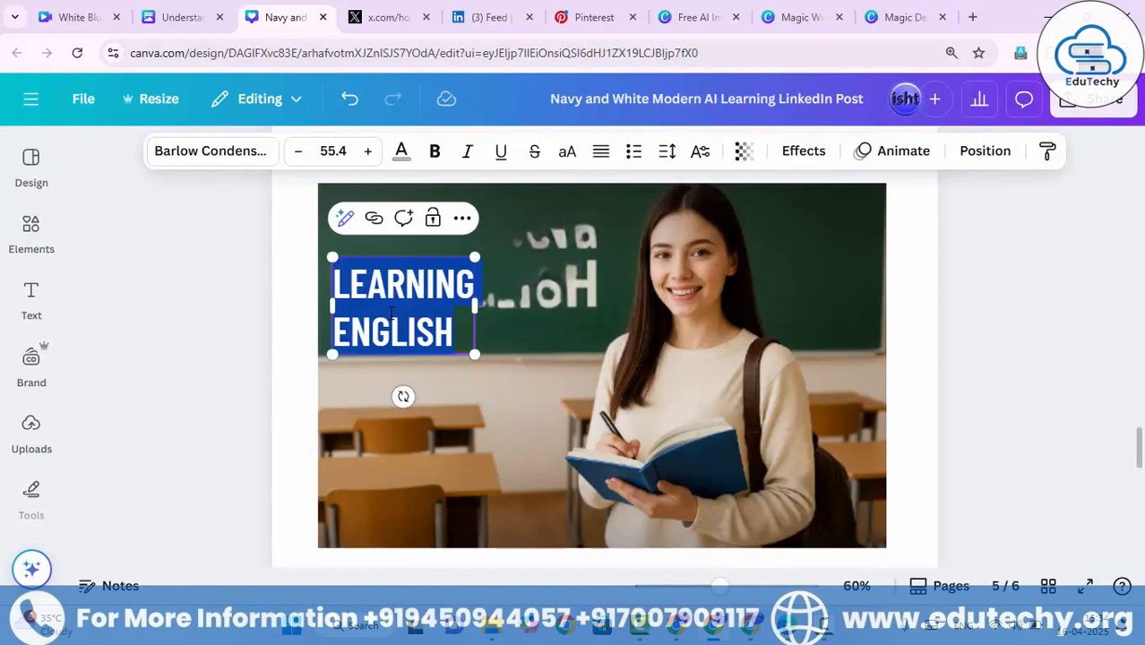
type("spk")
key("BackSpace")
type("oken eng")
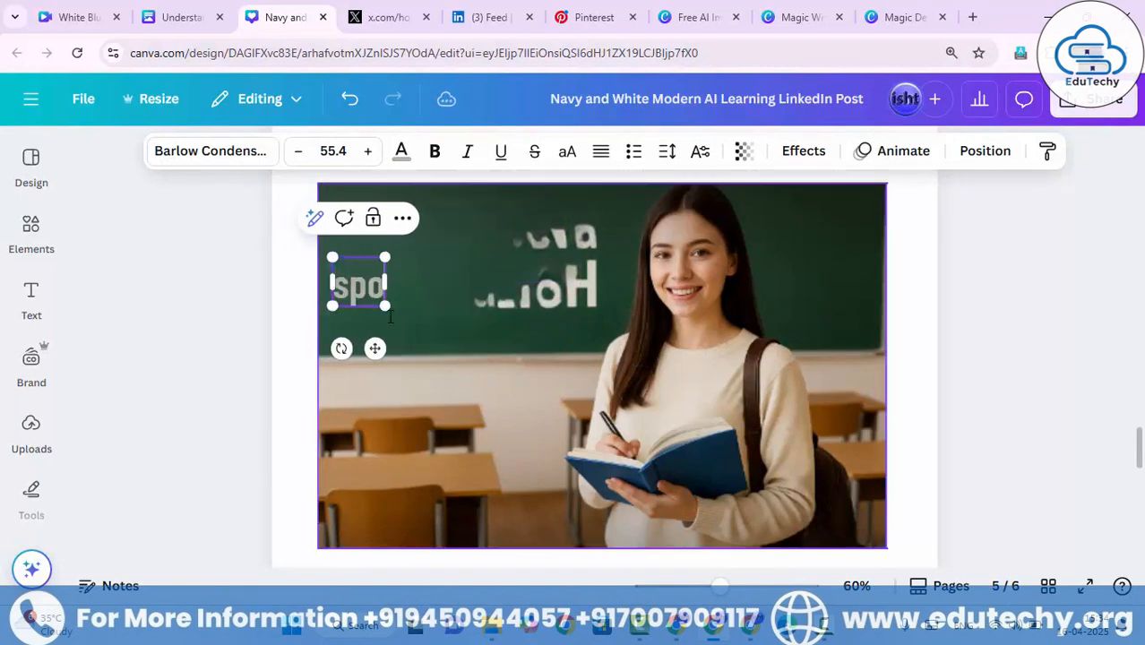
type("ol")
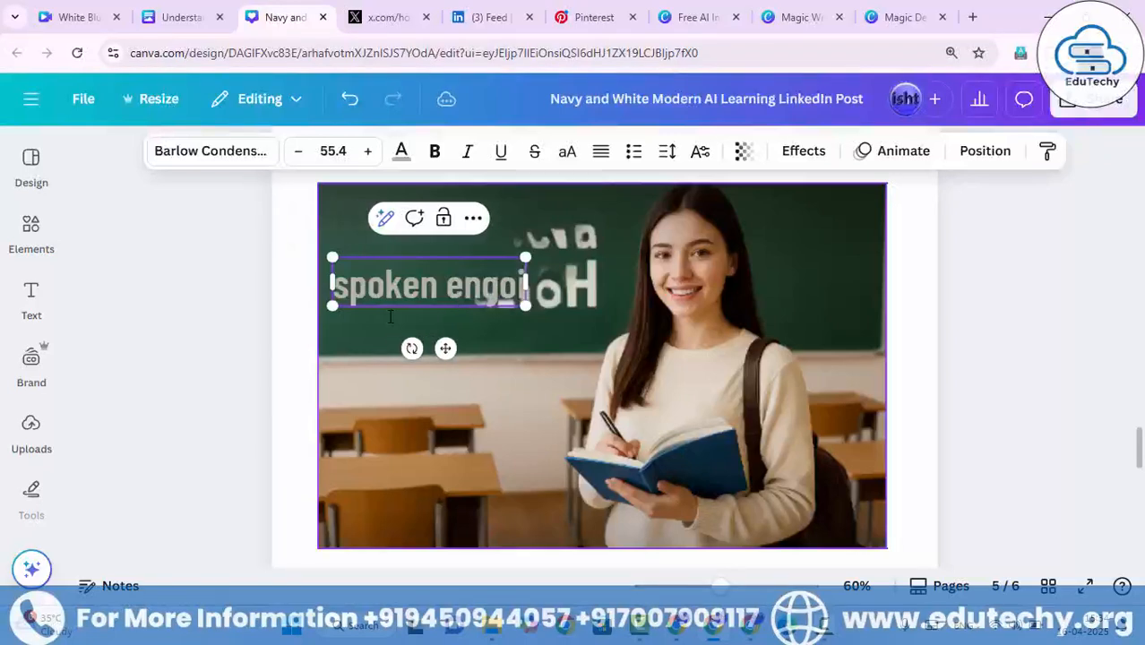
key("BackSpace")
key("BackSpace")
type("lish")
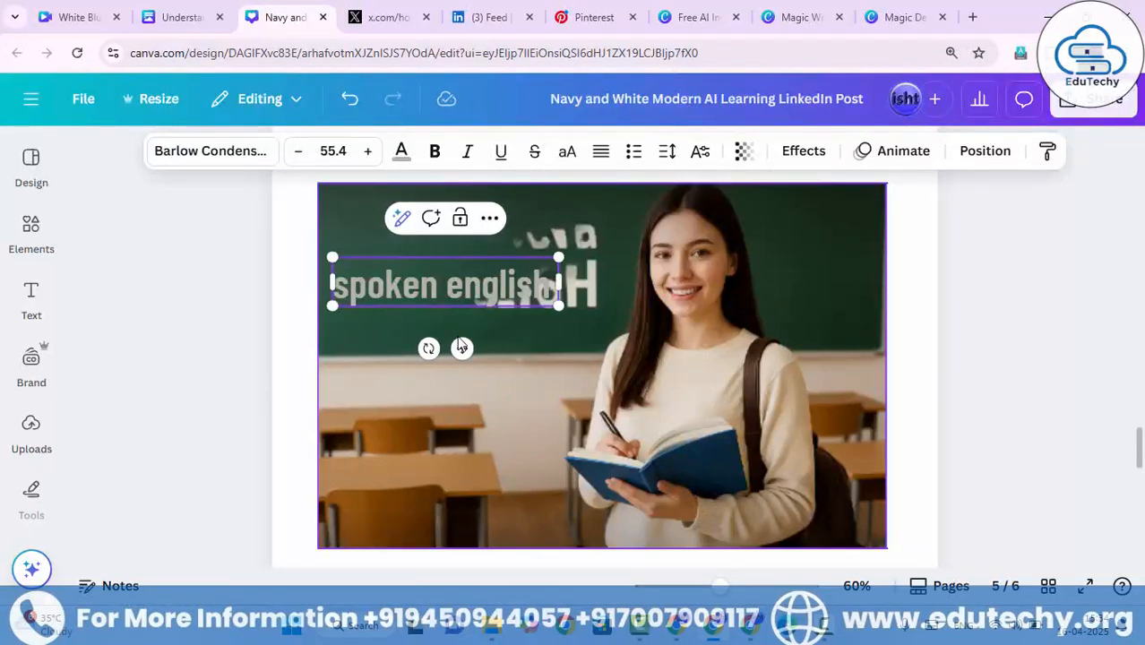
left_click(804, 289)
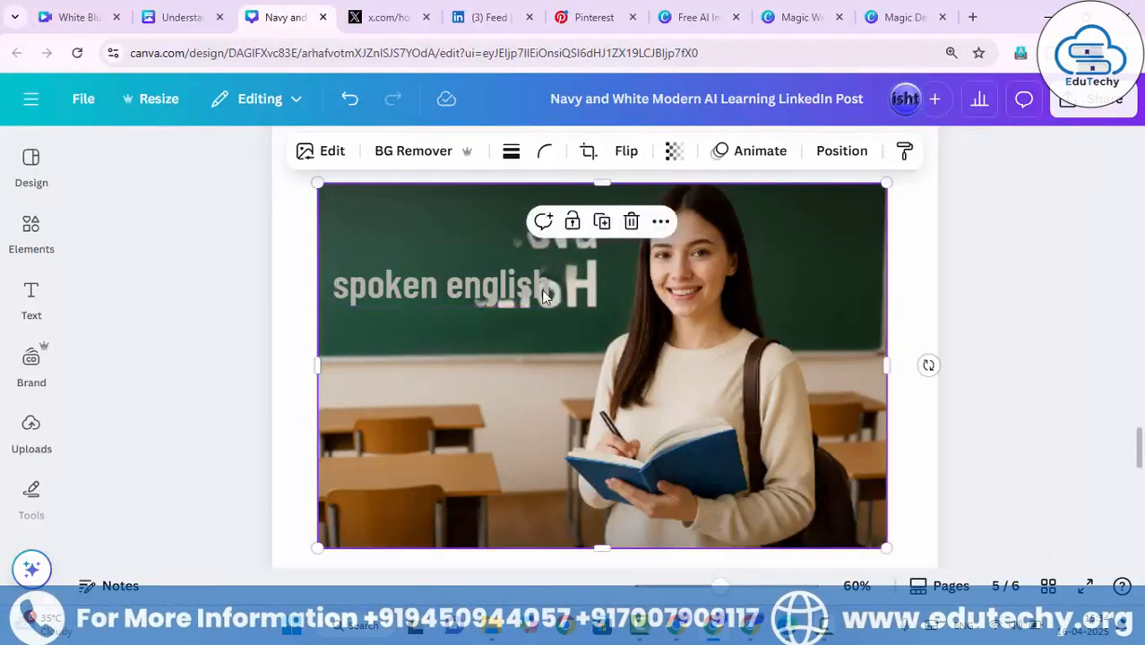
Reposition the "spoken english" text in the chalkboard's upper-left corner and deselect it.
left_click_drag(541, 288, 588, 349)
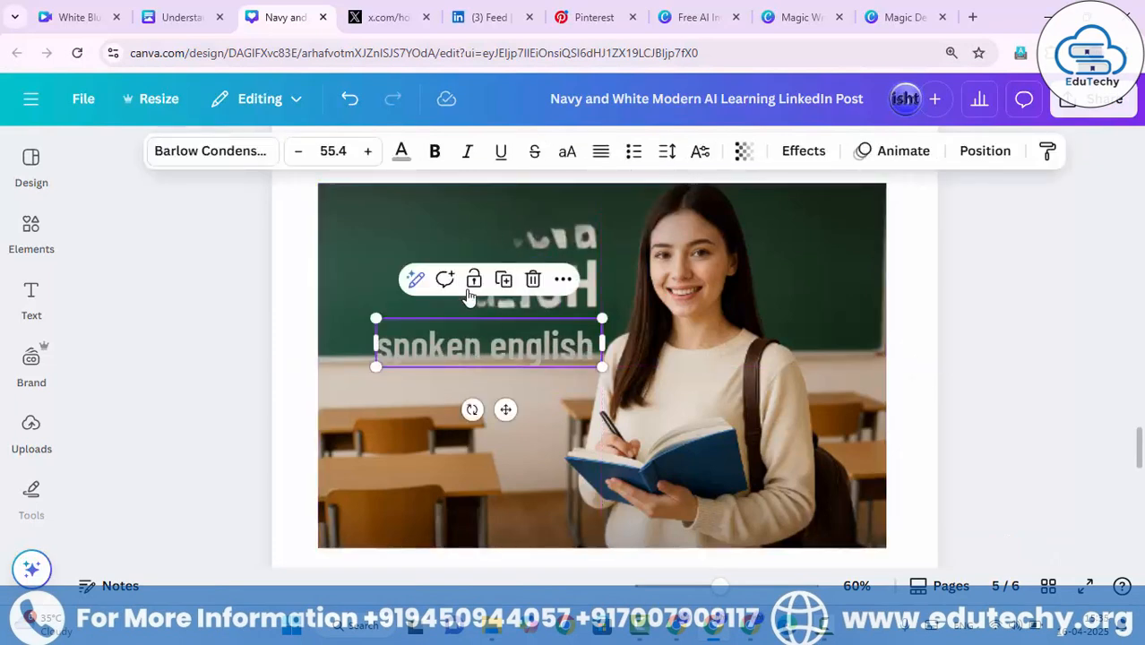
left_click_drag(475, 327, 437, 192)
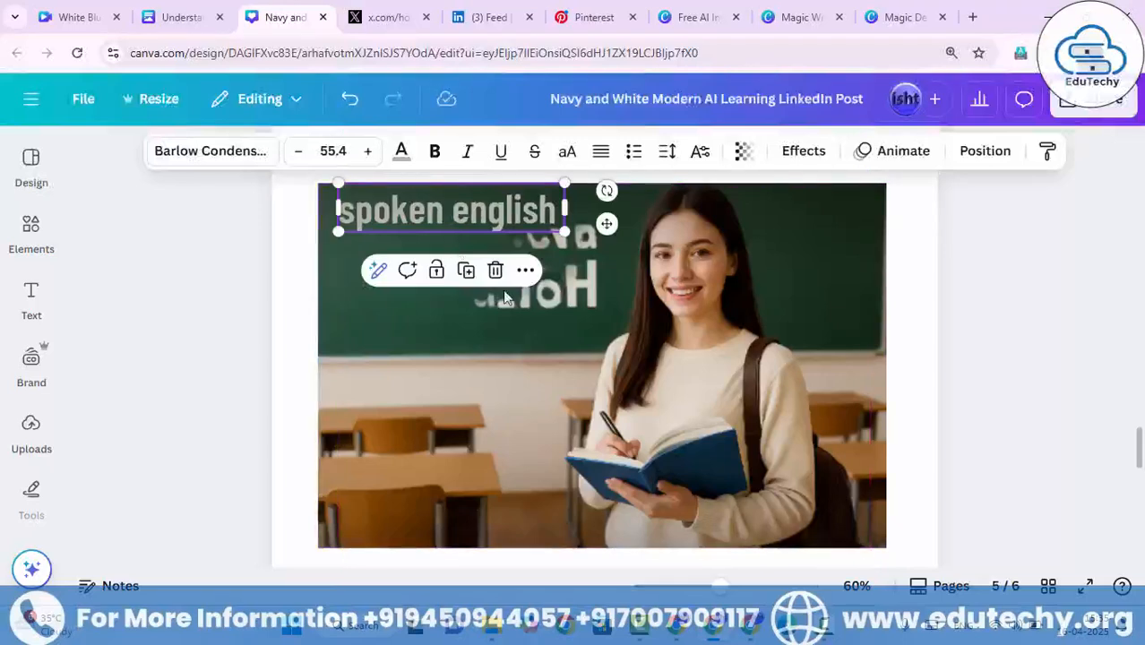
left_click(941, 246)
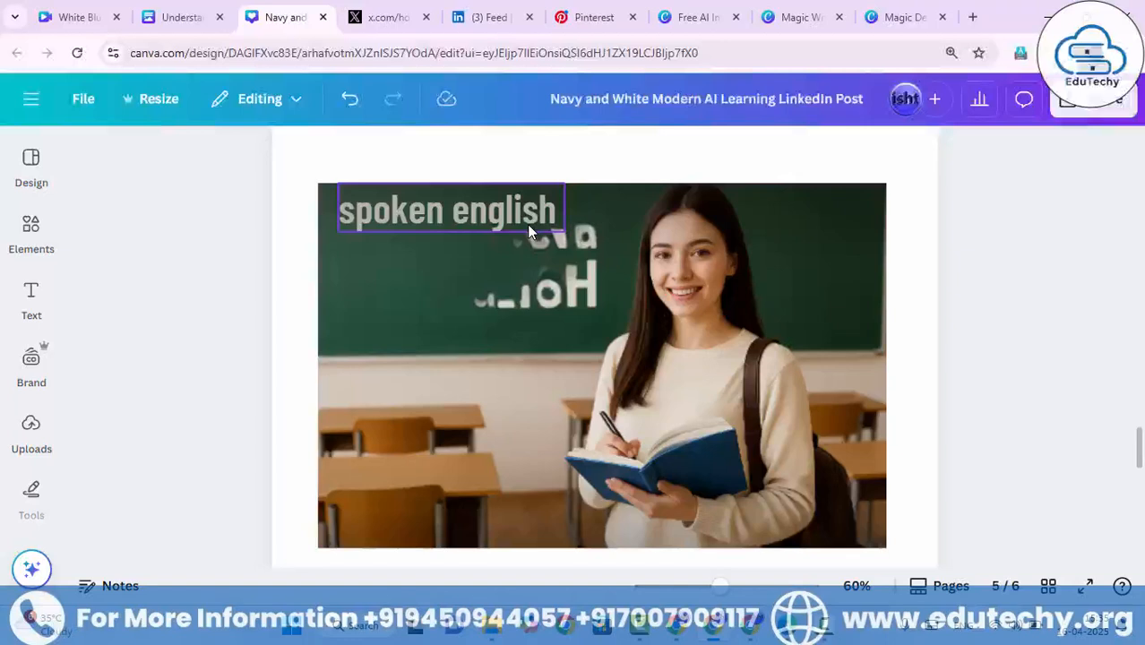
Undo the text changes, the Grab Text separation and the Magic Eraser removals to restore the original classroom photo.
key("ctrl+z")
key("ctrl+z")
key("ctrl+z")
key("ctrl+z")
key("ctrl+z")
key("ctrl+z")
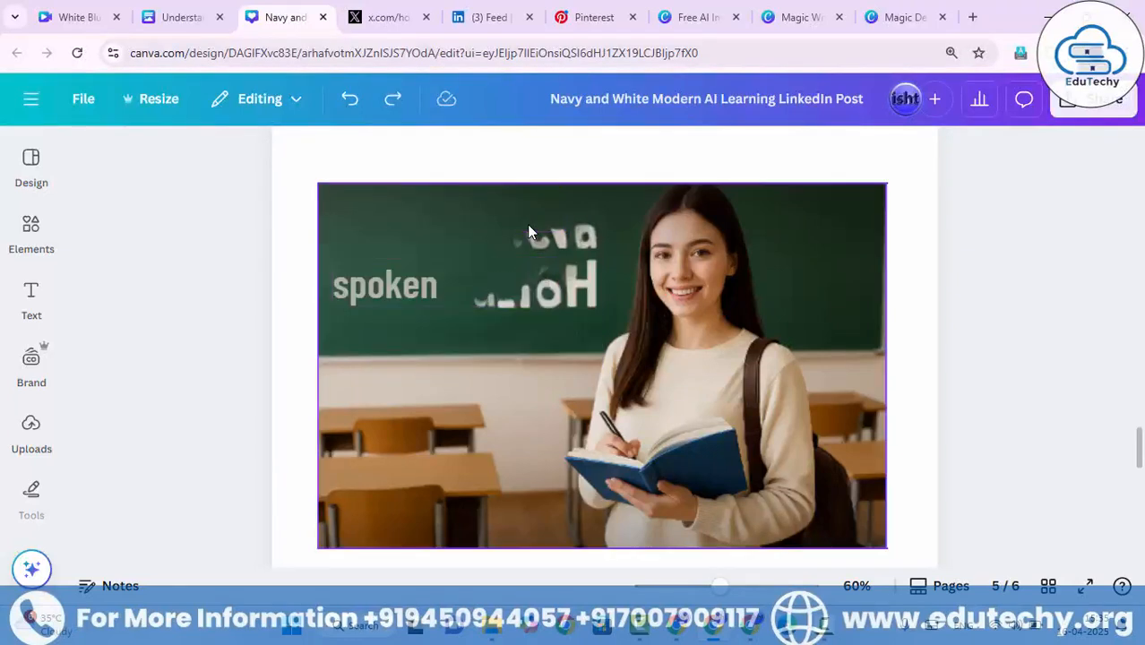
key("ctrl+z")
key("ctrl+z")
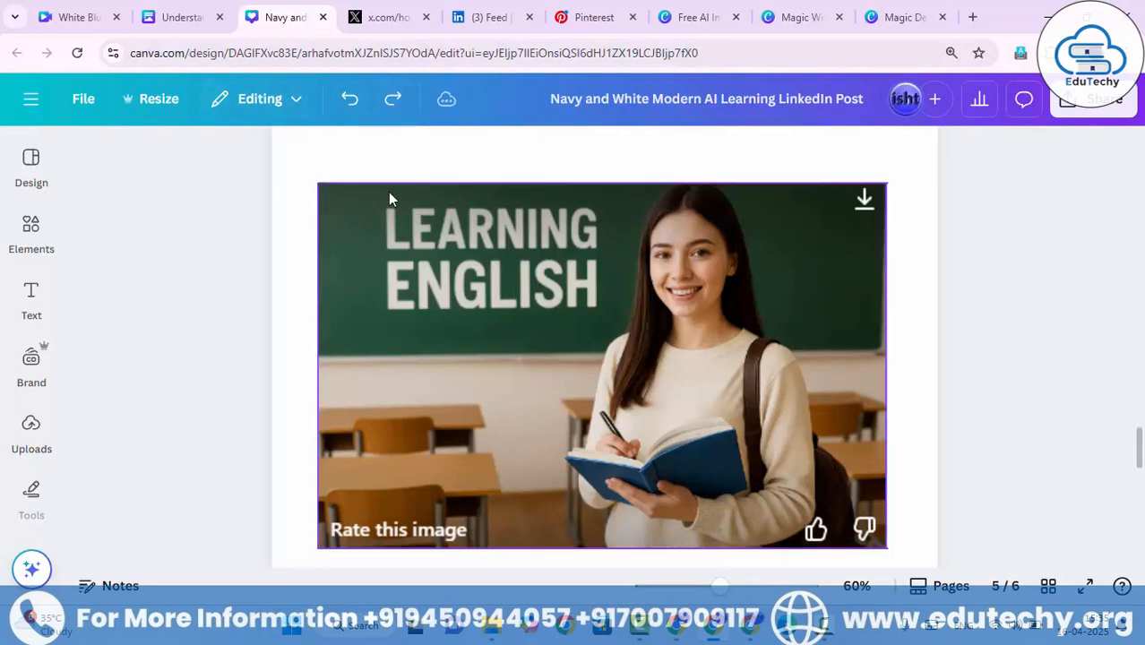
Open the classroom photo in Magic Edit and brush over the desks and chairs in its lower-left area at brush size 40.
left_click(416, 211)
left_click(328, 151)
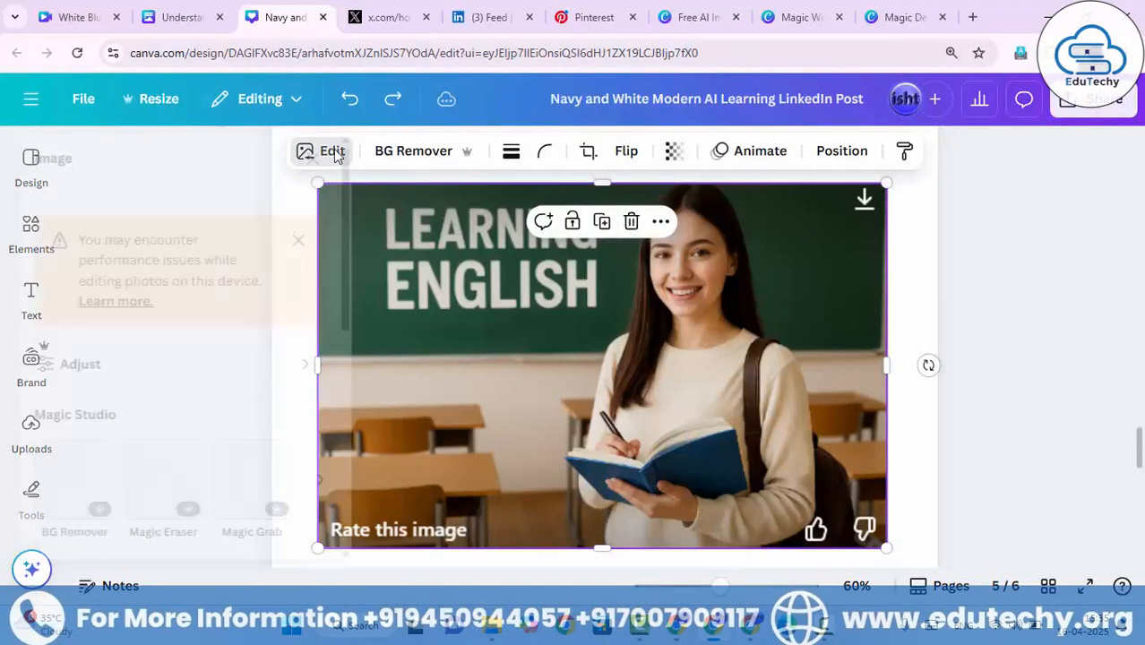
scroll(381, 459, "down", 2)
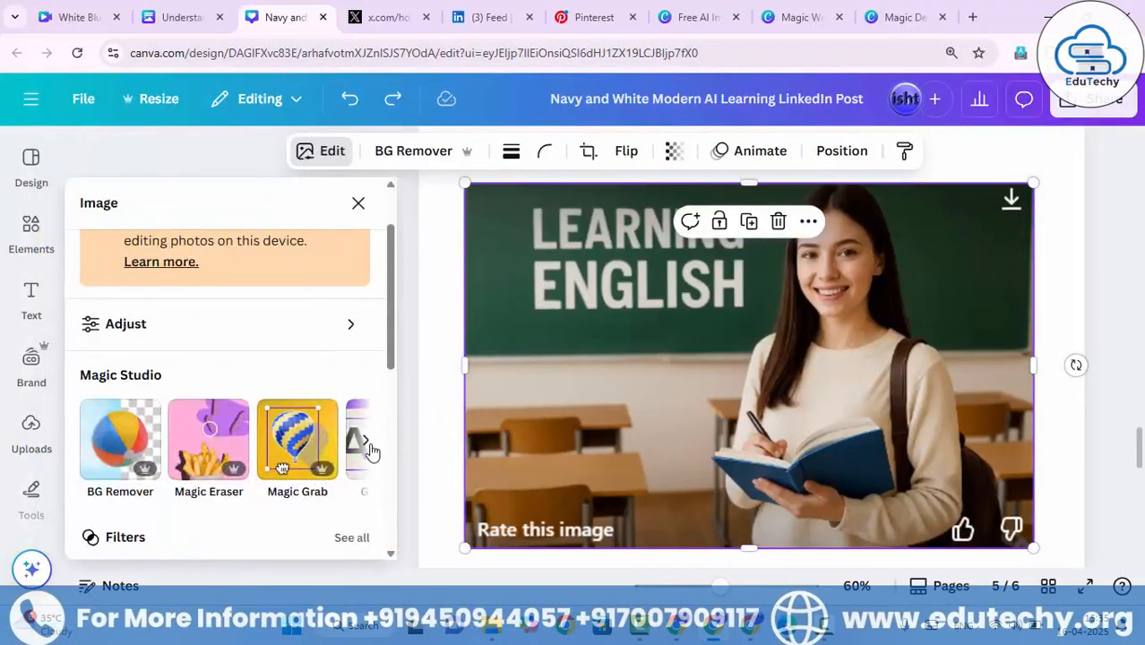
left_click(369, 446)
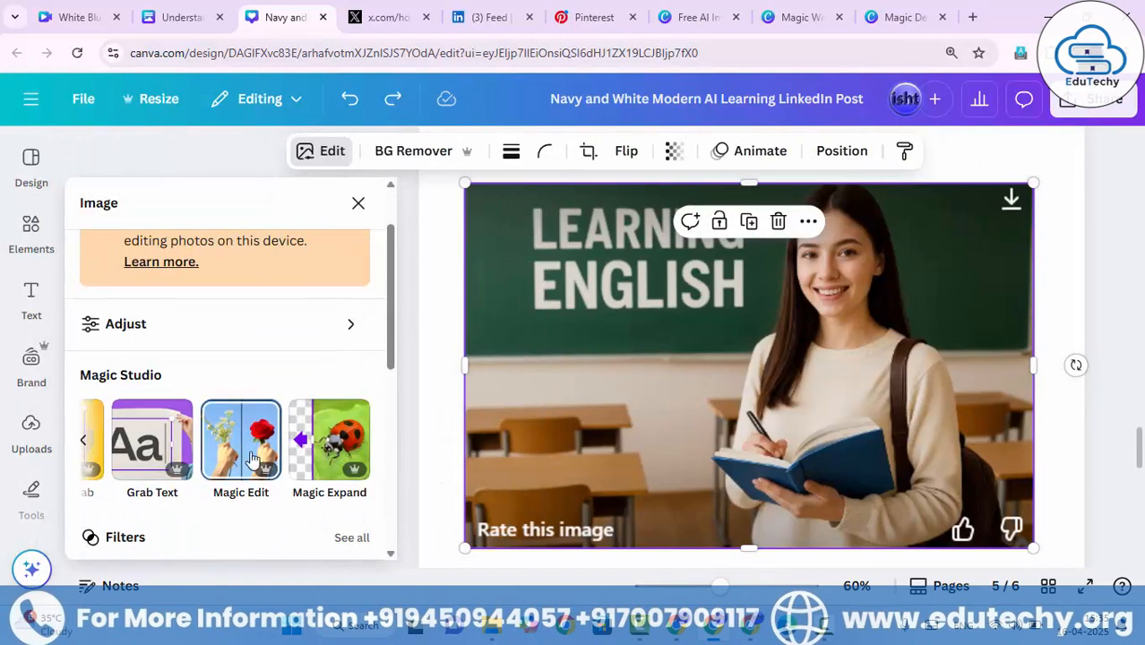
left_click(240, 445)
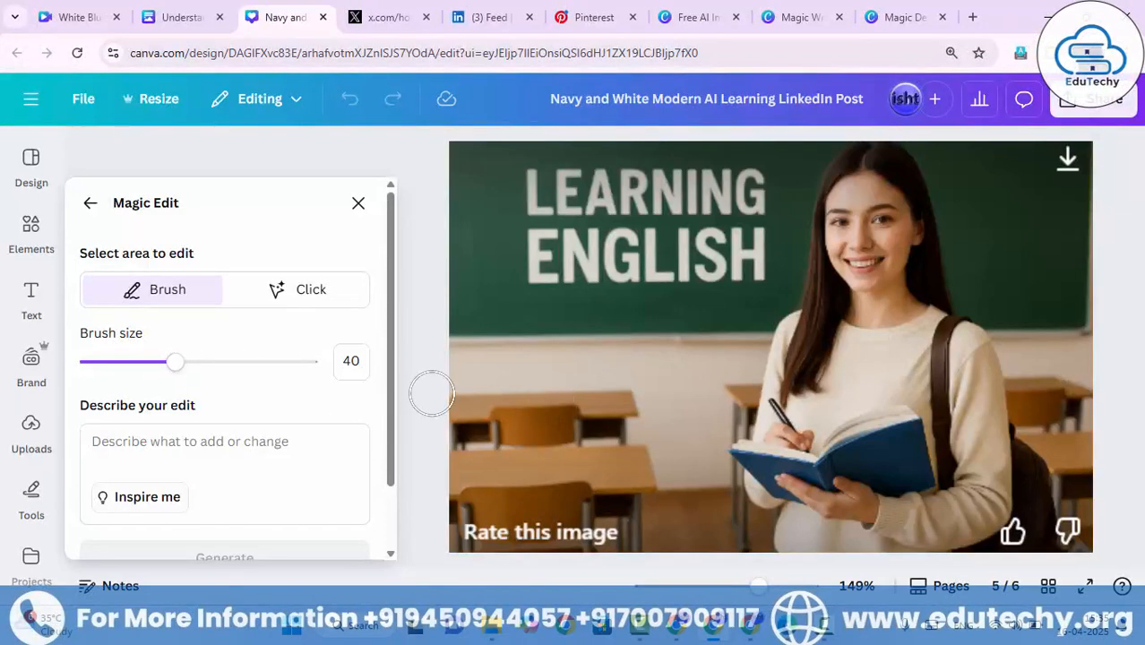
left_click(503, 409)
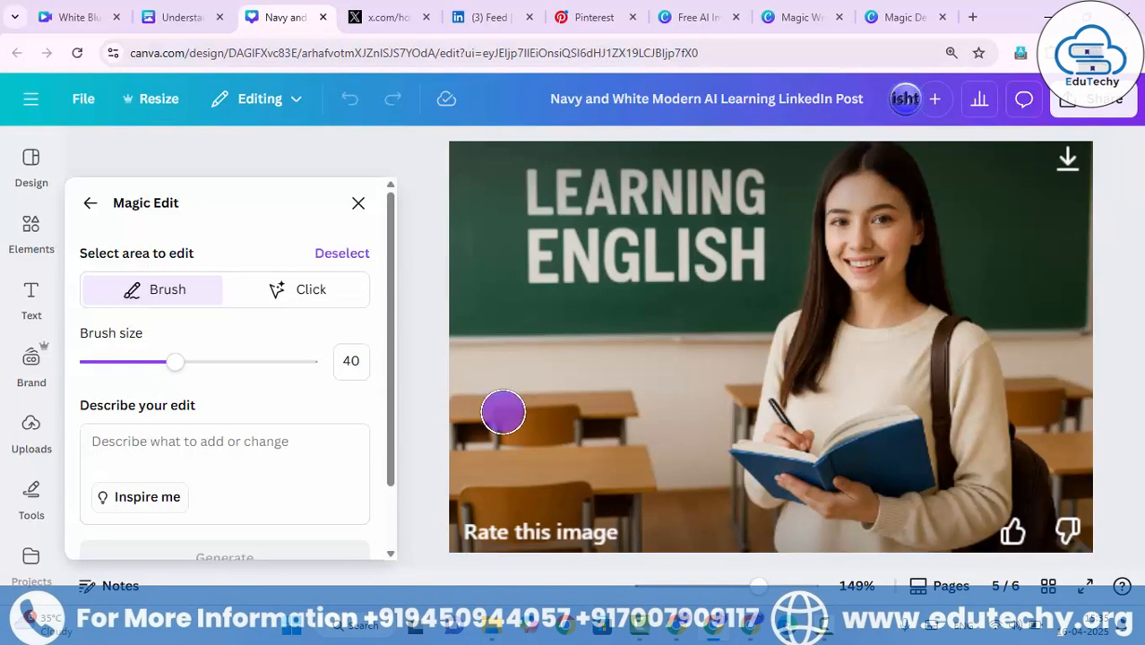
mouse_move(470, 408)
left_mouse_down()
mouse_move(668, 404)
mouse_move(640, 472)
mouse_move(671, 595)
mouse_move(644, 591)
mouse_move(657, 557)
mouse_move(517, 548)
mouse_move(539, 528)
mouse_move(468, 524)
mouse_move(444, 496)
mouse_move(478, 430)
mouse_move(636, 441)
mouse_move(635, 469)
mouse_move(563, 555)
mouse_move(580, 554)
mouse_move(534, 480)
mouse_move(488, 476)
mouse_move(461, 490)
mouse_move(542, 461)
mouse_move(597, 476)
mouse_move(622, 543)
mouse_move(496, 455)
left_mouse_up()
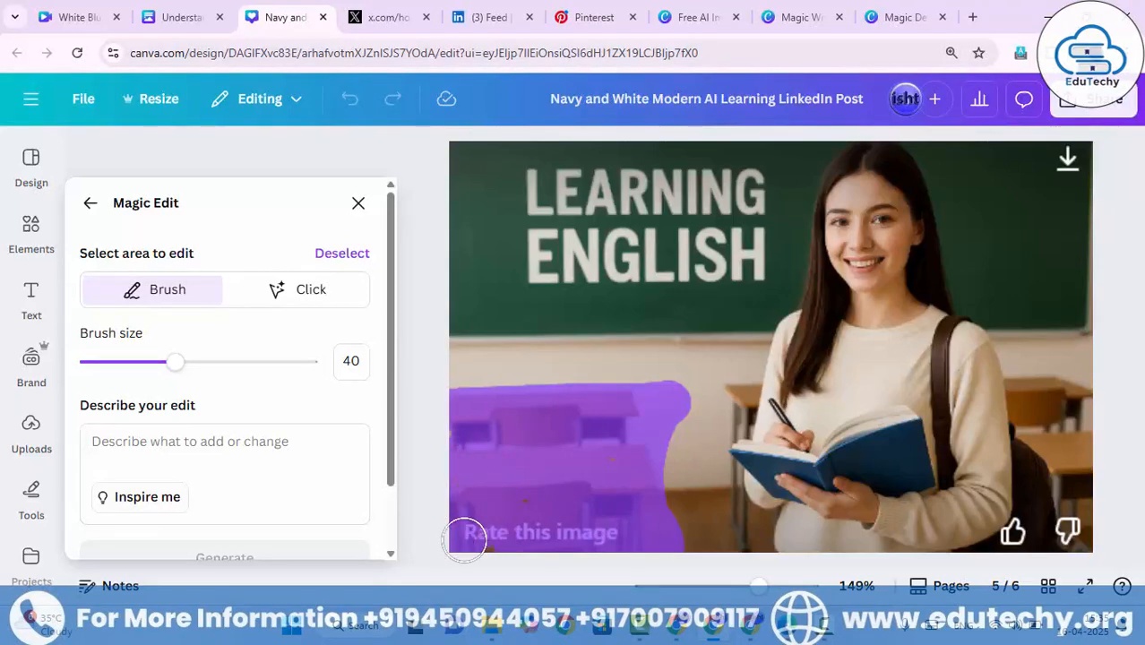
Describe the edit for the brushed area as "library with books shelf" and generate the results.
left_click(141, 455)
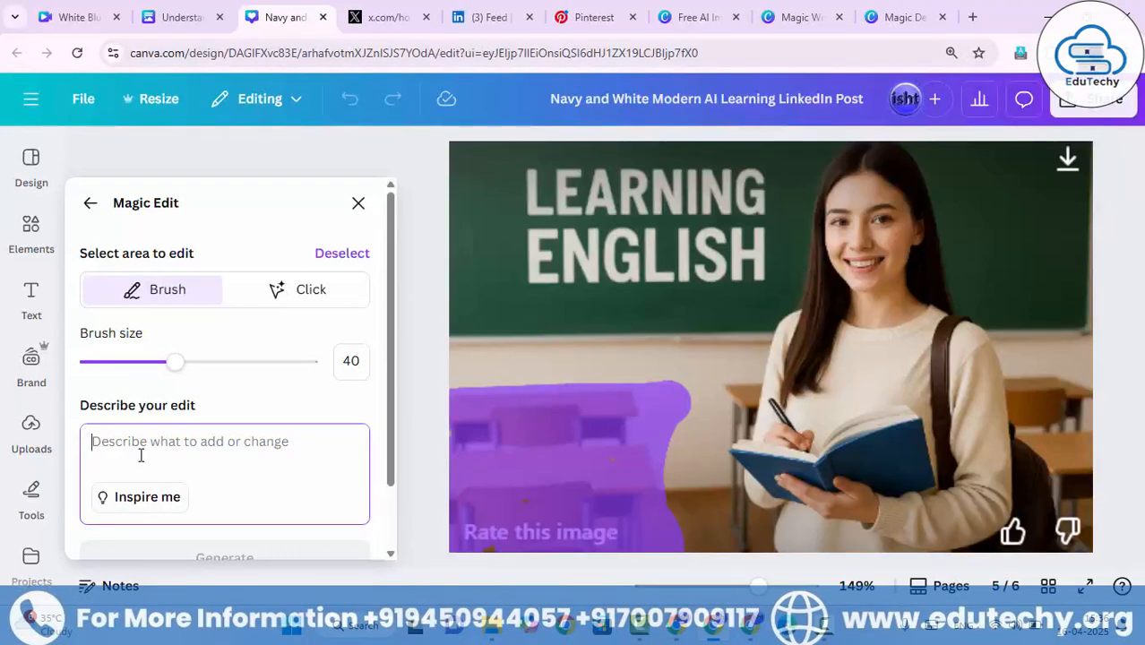
type("li")
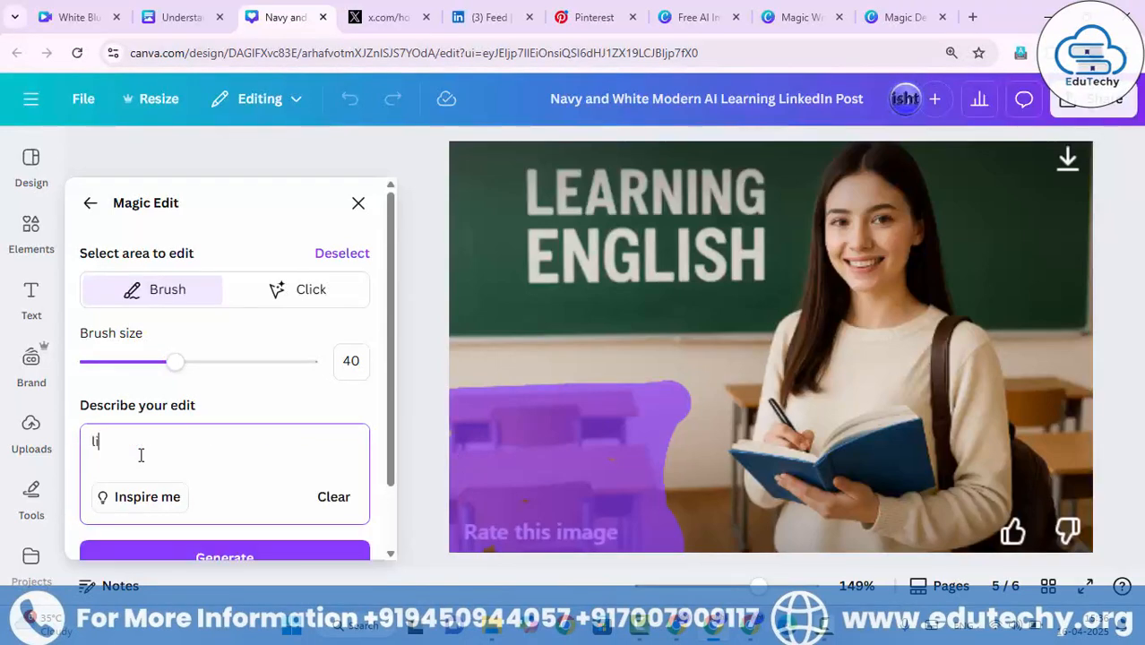
type("brary with books shelf")
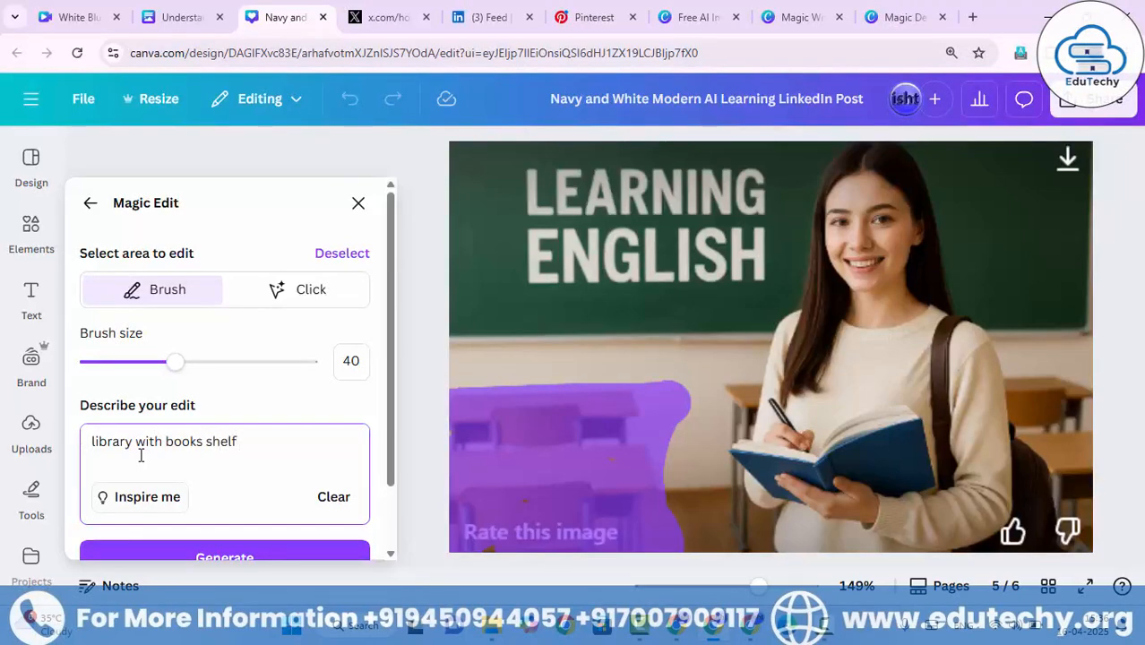
scroll(141, 455, "down", 1)
left_click(155, 486)
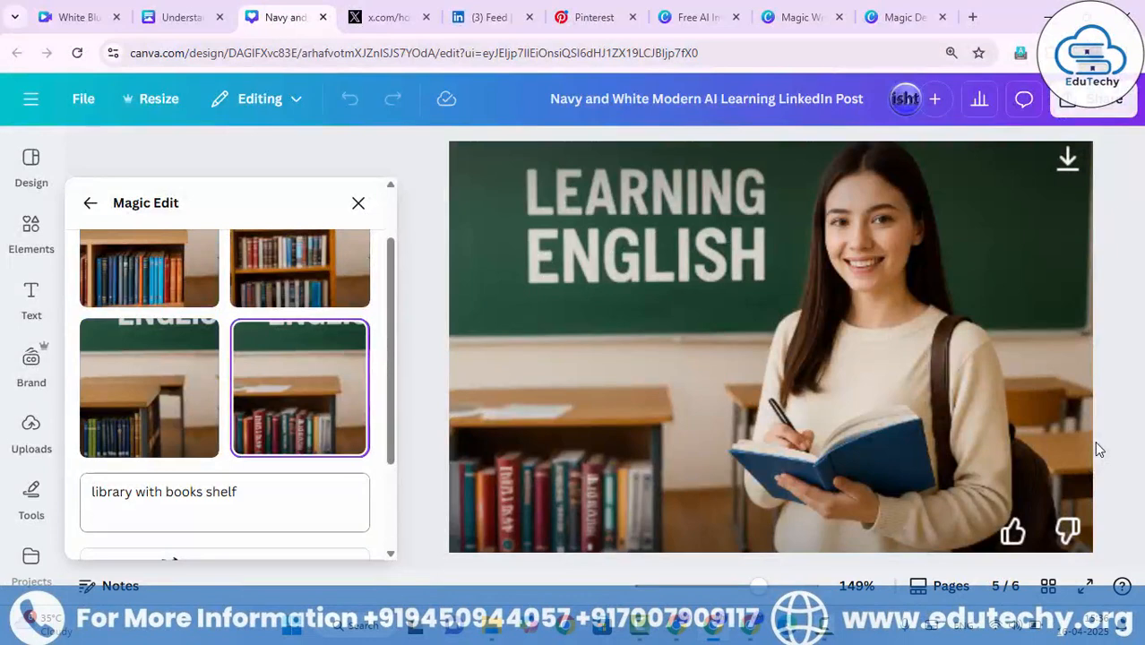
Compare the generated bookshelf variants, apply the first one with blue and orange books, close Magic Edit and undo the edit.
left_click(164, 295)
left_click(315, 271)
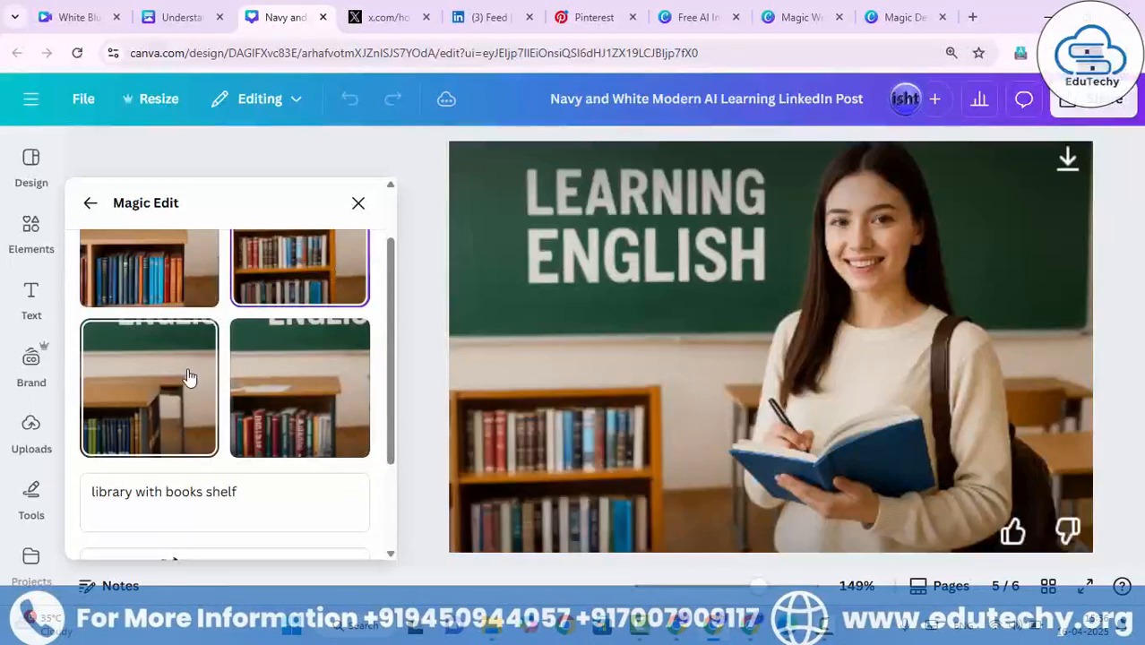
left_click(269, 381)
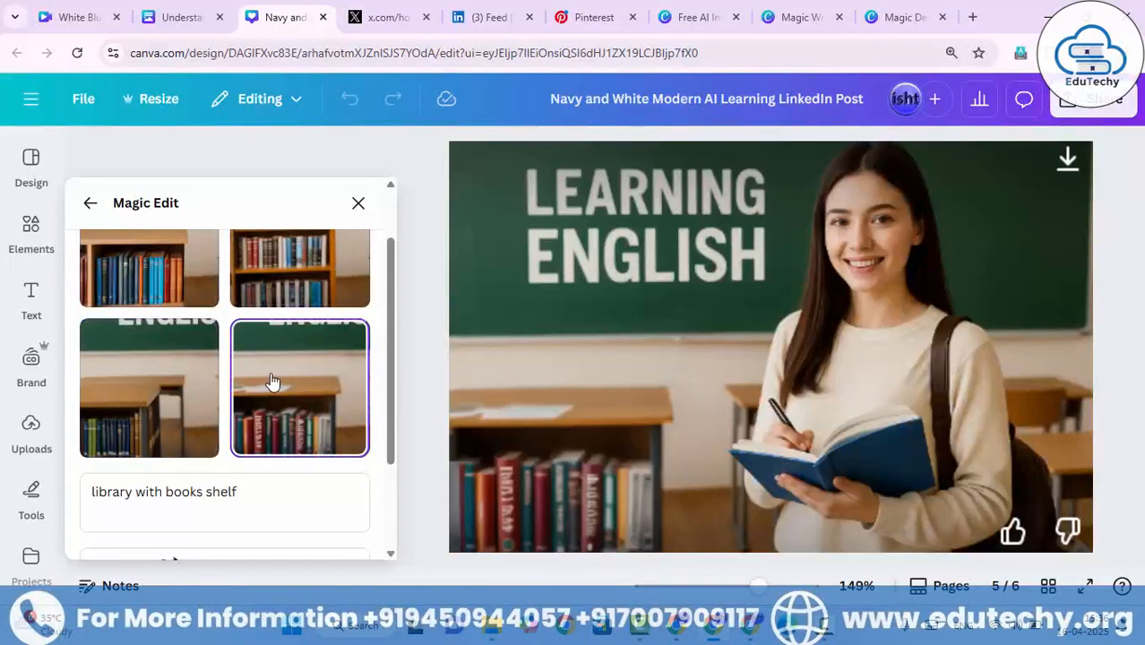
left_click(188, 249)
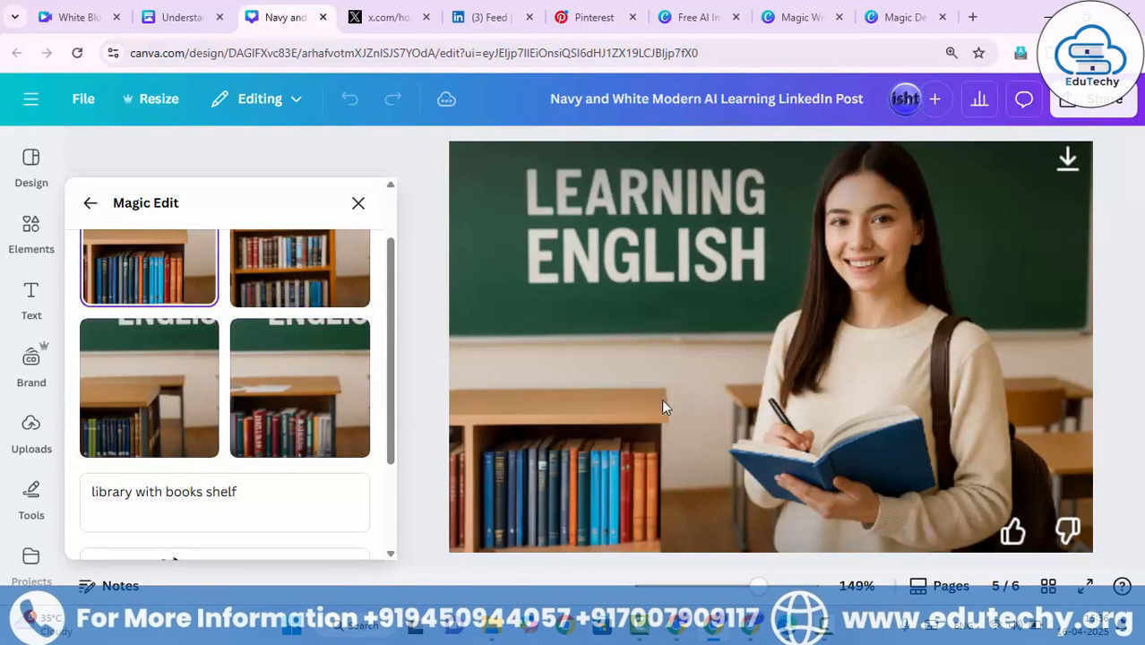
scroll(662, 401, "down", 3)
scroll(659, 404, "up", 2)
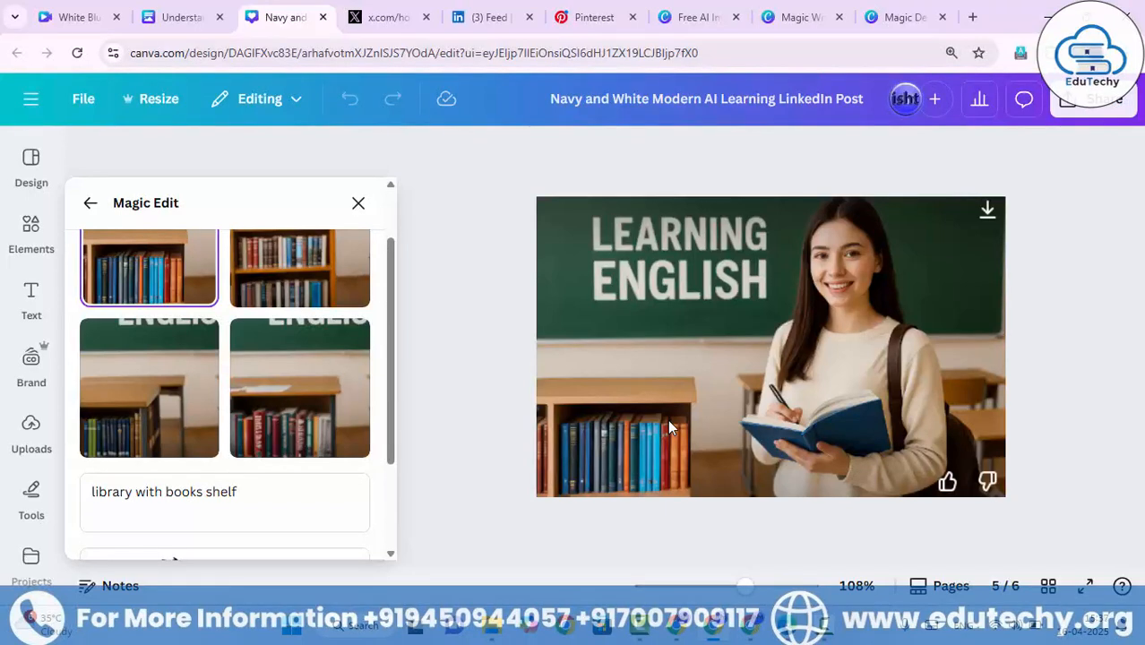
left_click(358, 204)
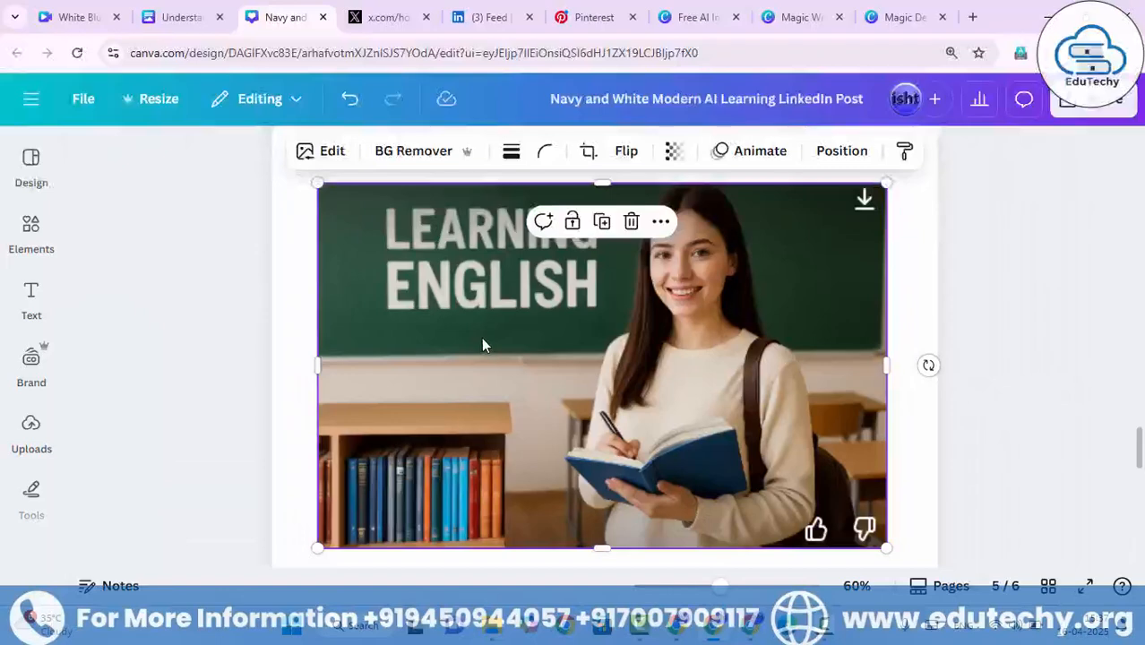
key("ctrl+z")
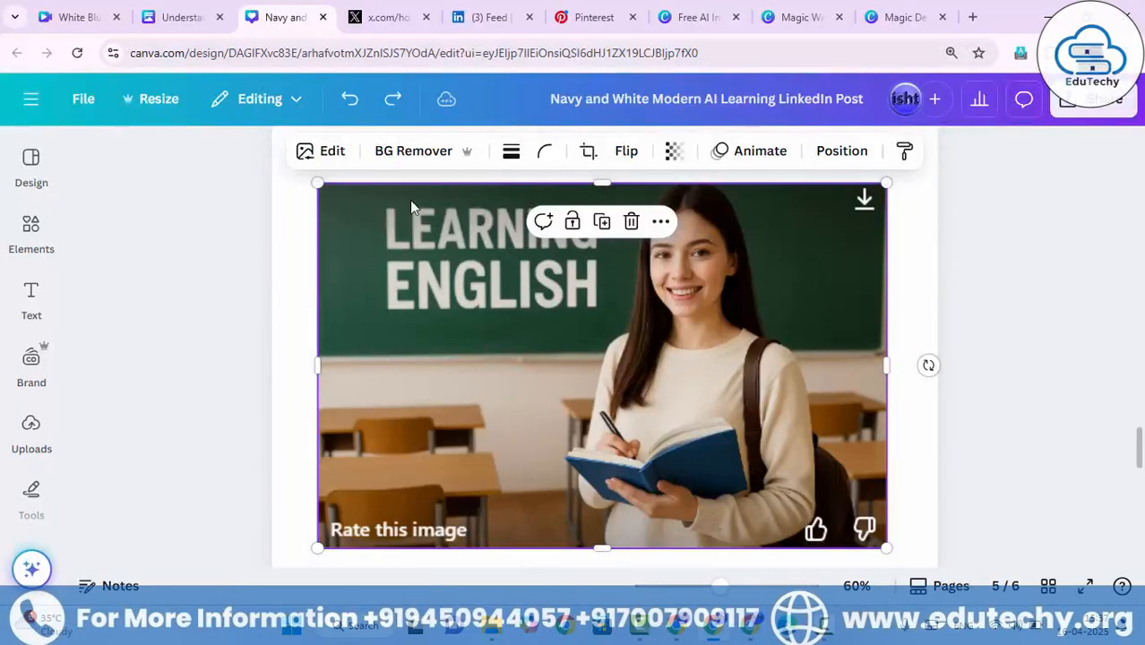
Open the classroom photo on page 5 in Magic Expand and generate expanded versions at the Whole Page size.
left_click(333, 159)
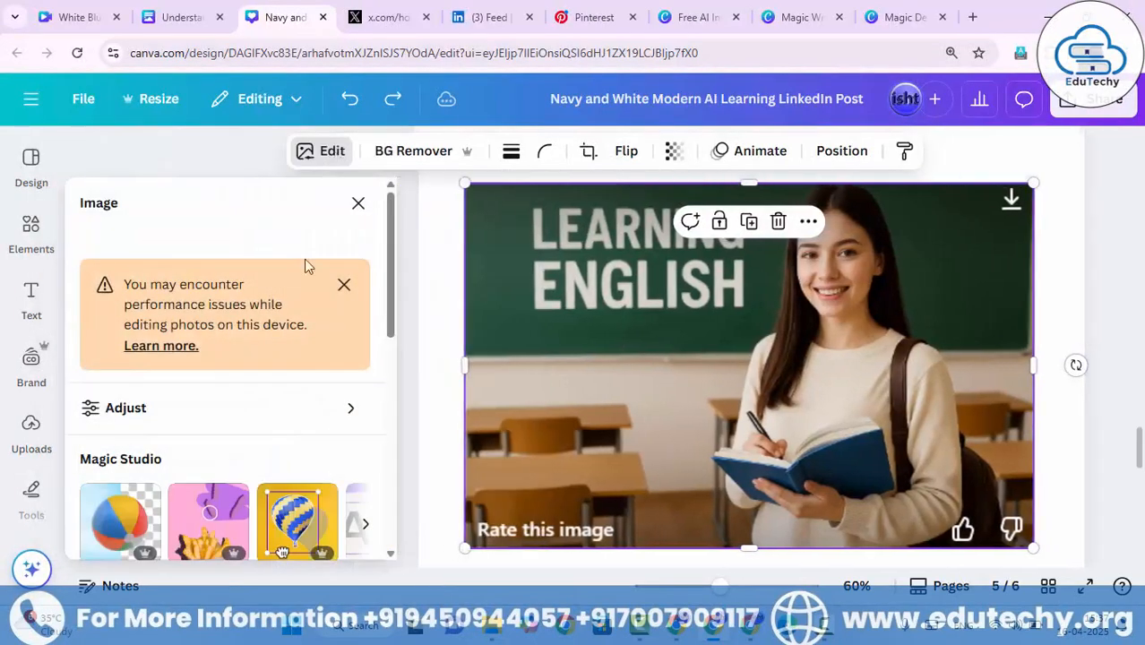
left_click(365, 527)
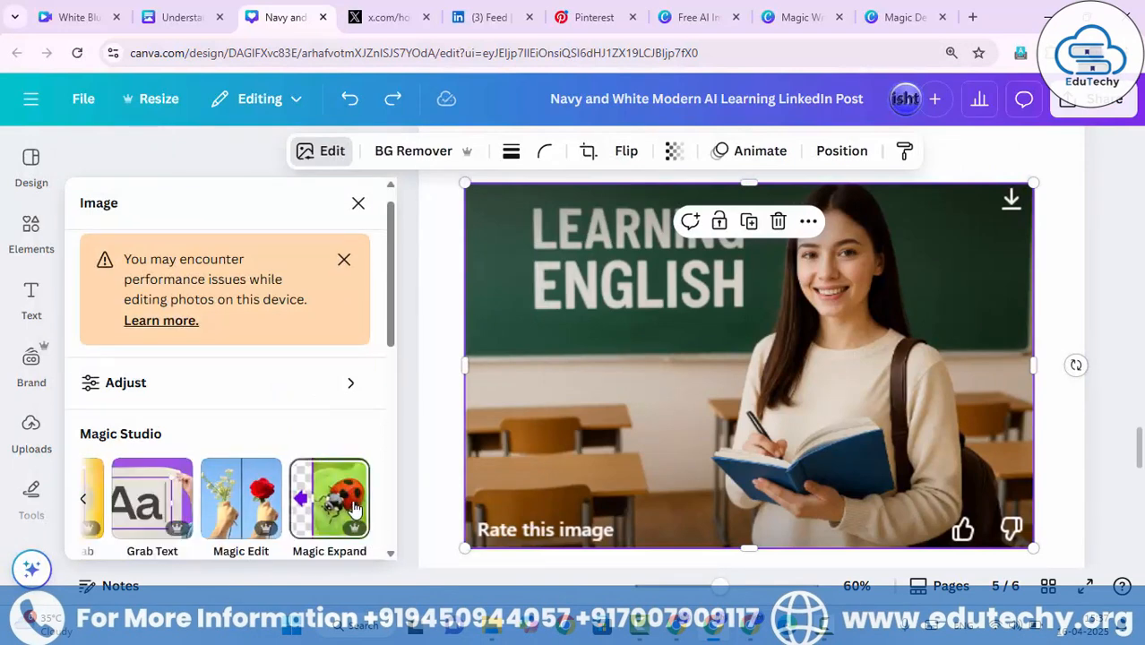
scroll(960, 408, "down", 3)
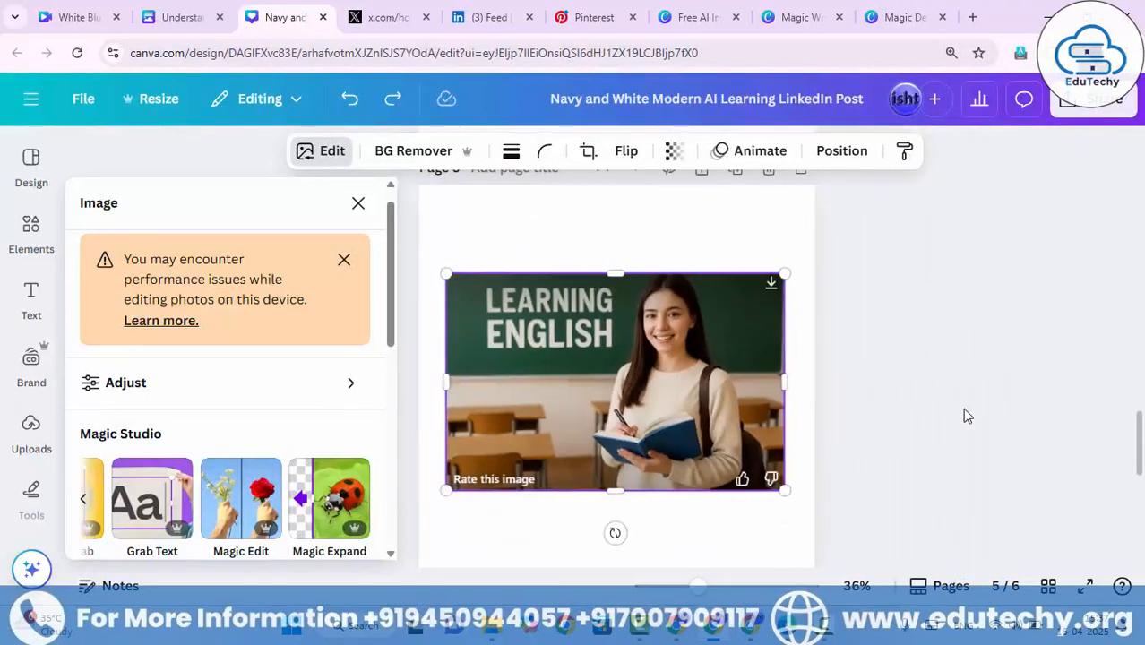
scroll(672, 395, "down", 1)
scroll(666, 366, "up", 1)
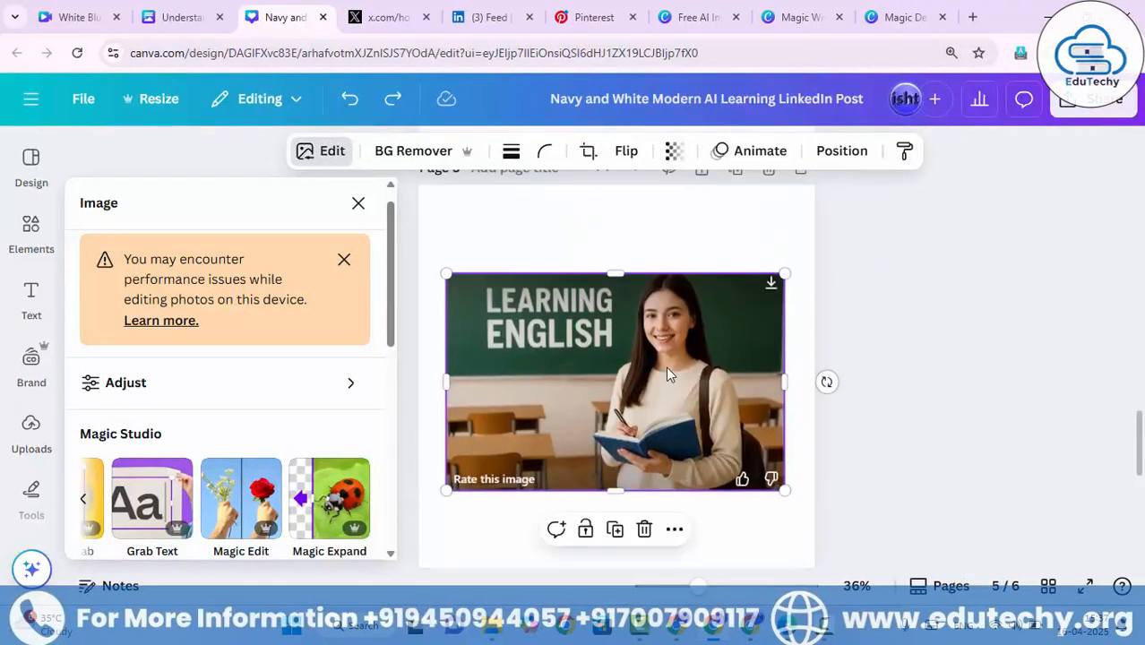
left_click(327, 509)
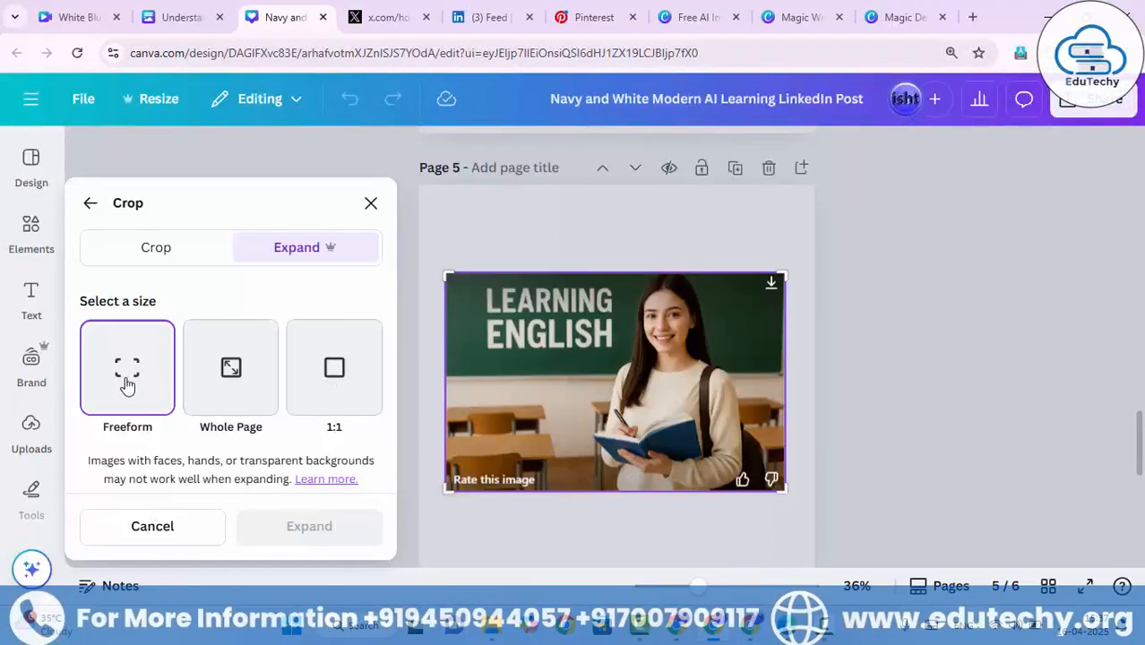
left_click(227, 405)
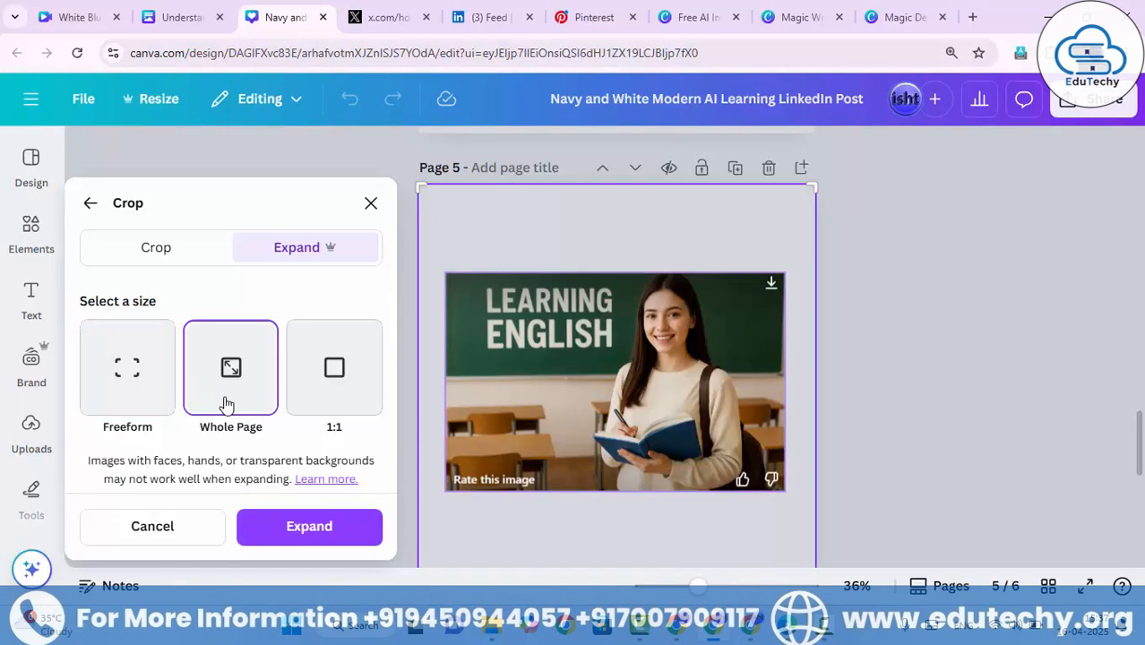
left_click(288, 538)
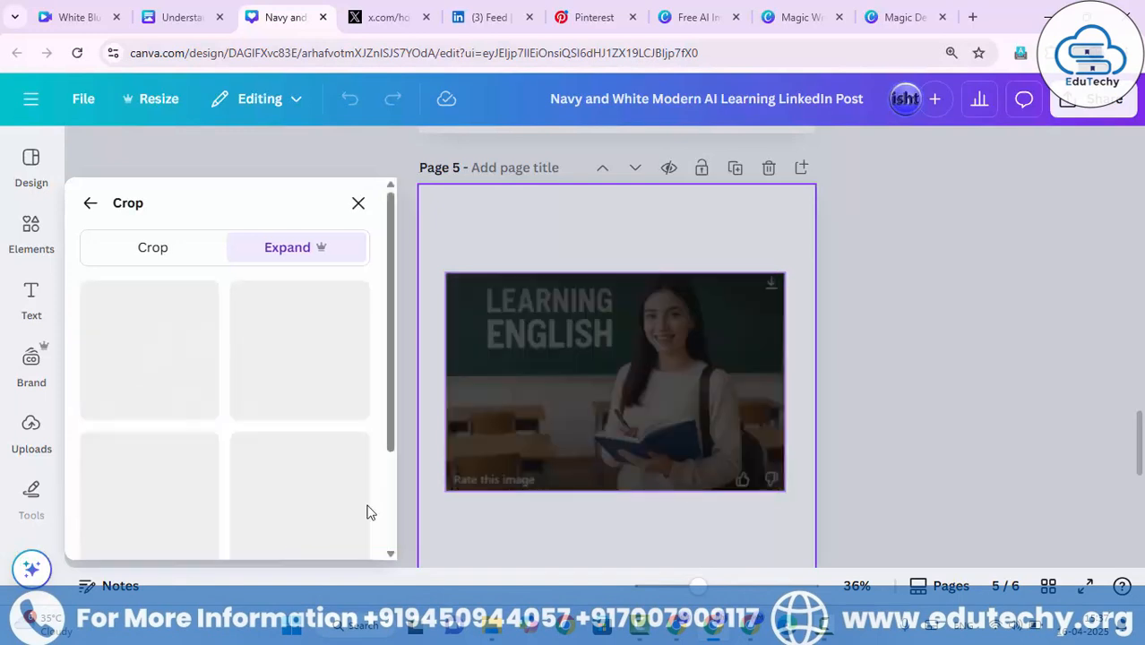
scroll(586, 413, "down", 2)
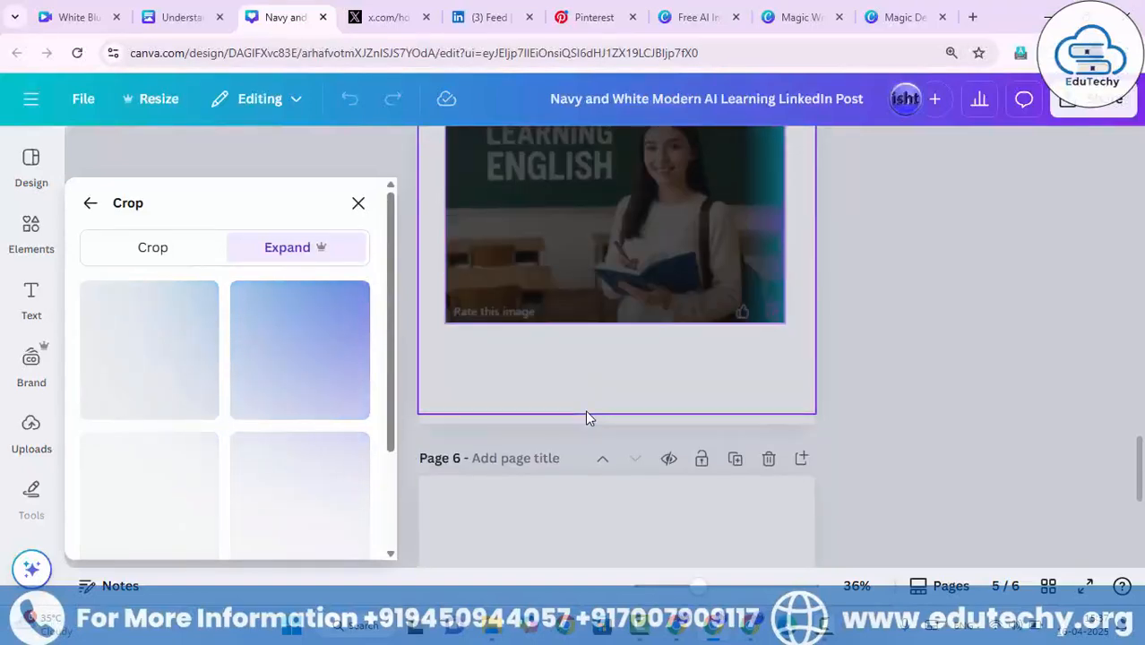
scroll(586, 417, "up", 1)
scroll(587, 413, "up", 1)
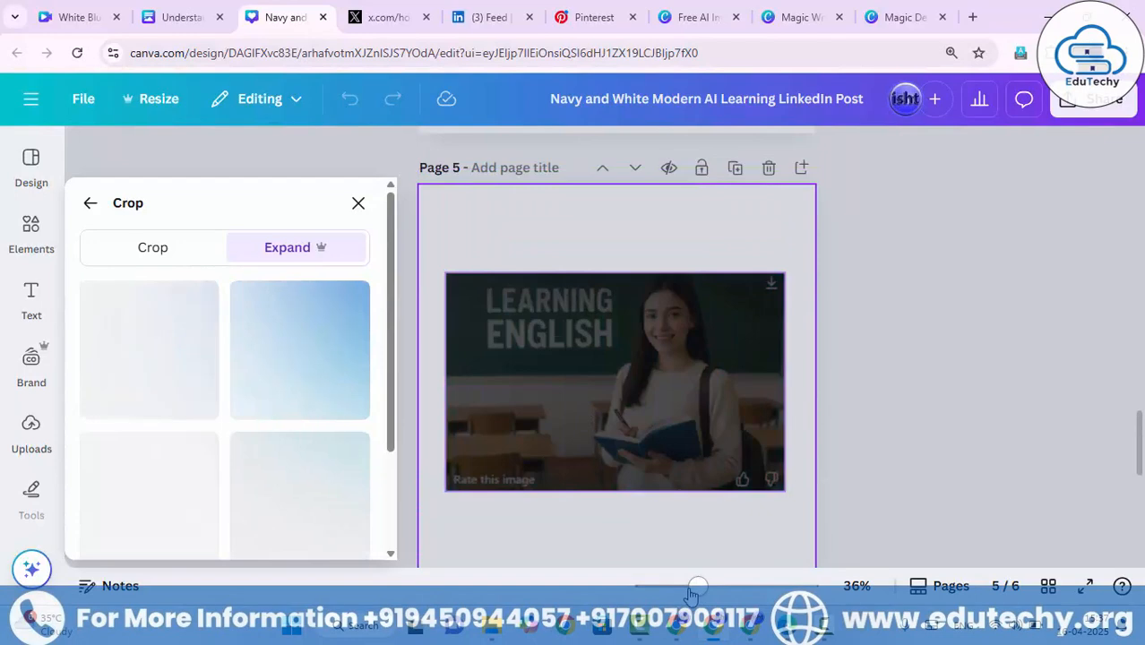
left_click_drag(697, 587, 688, 591)
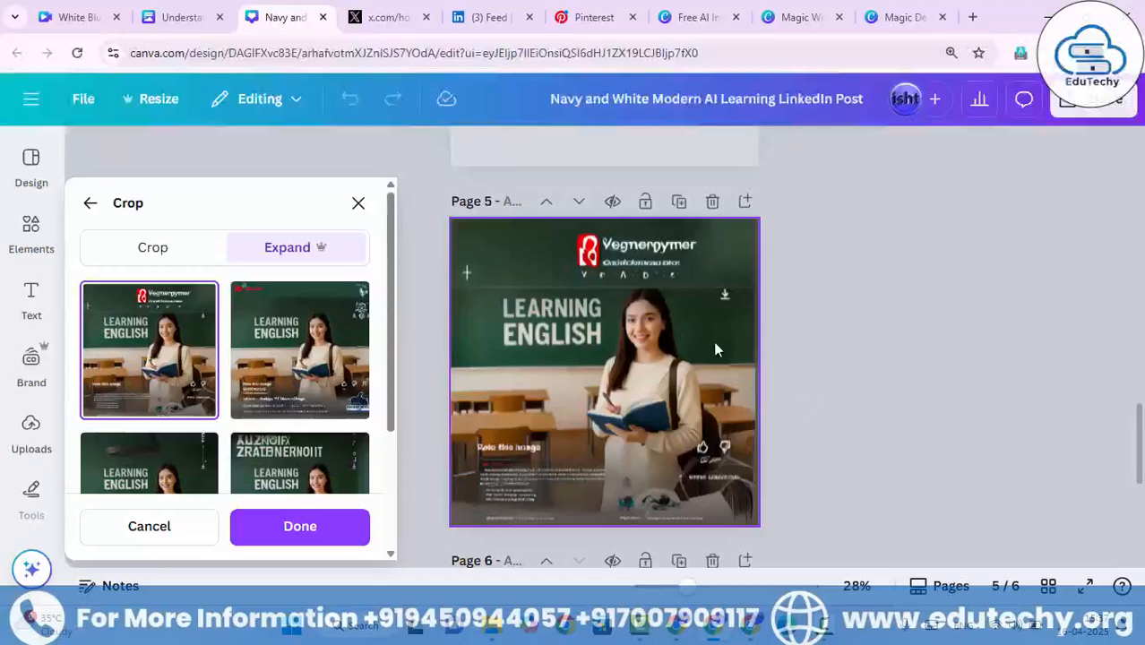
Preview the four generated whole-page expansions of the classroom photo, and cancel the expansion without applying any of them.
left_click(352, 369)
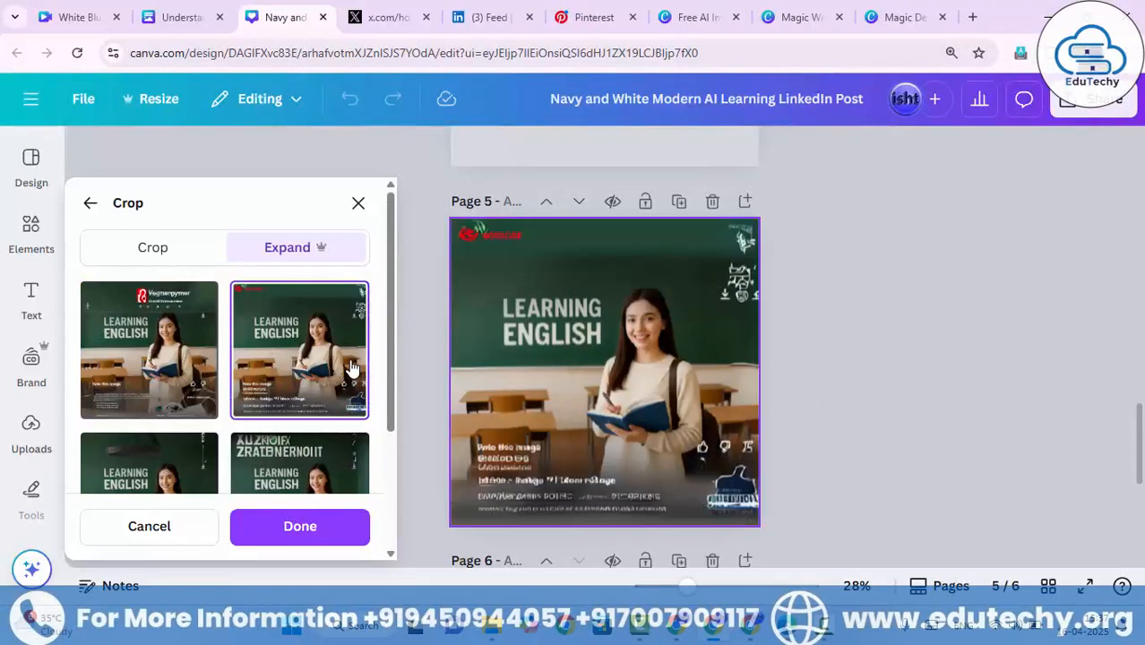
left_click(159, 475)
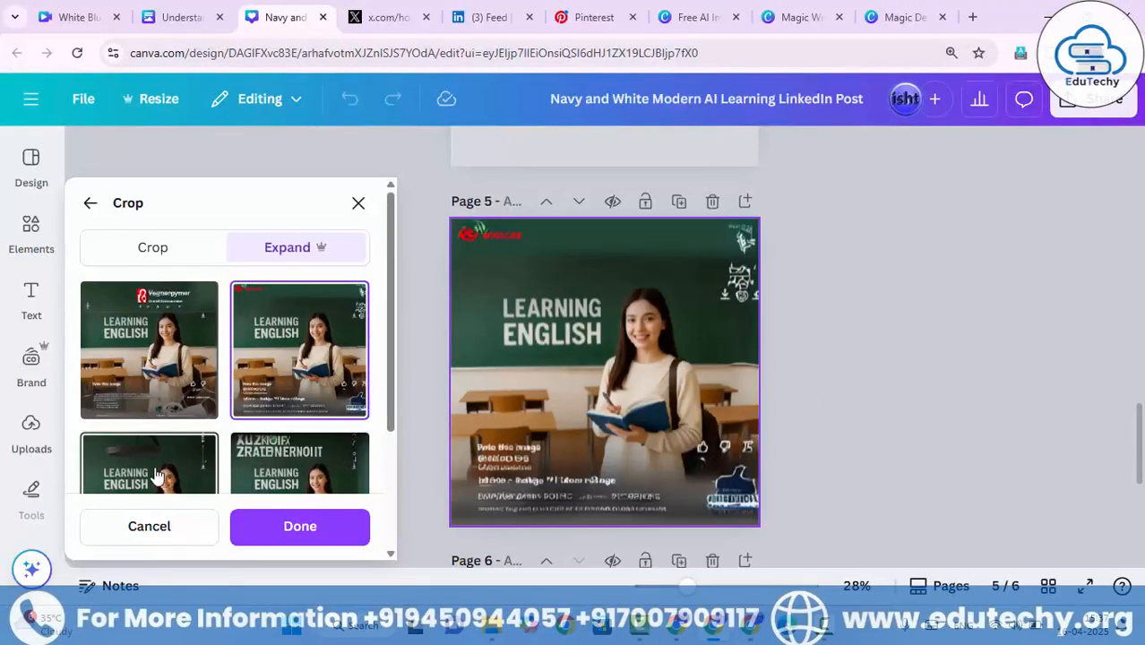
left_click(325, 484)
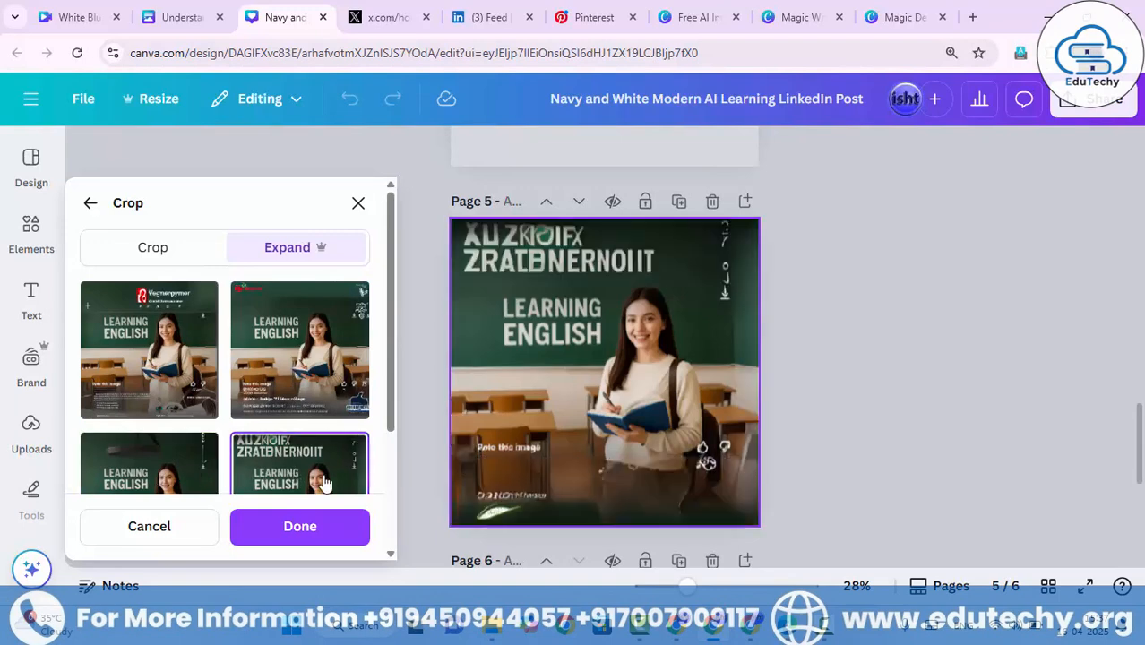
scroll(309, 409, "down", 1)
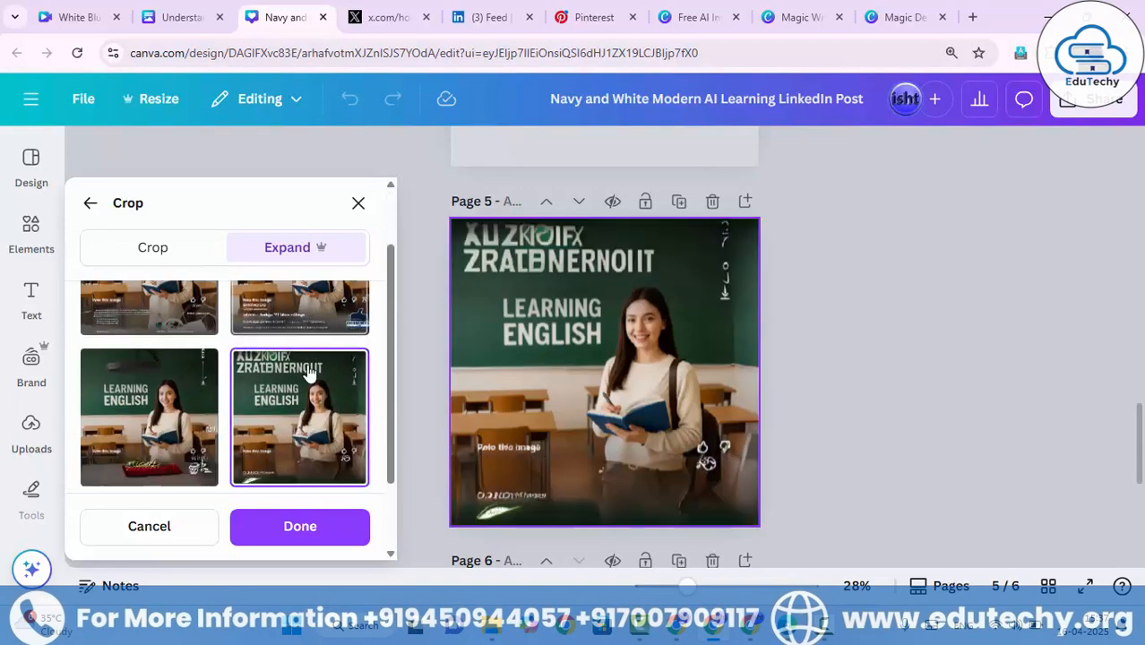
left_click(202, 410)
scroll(215, 399, "up", 1)
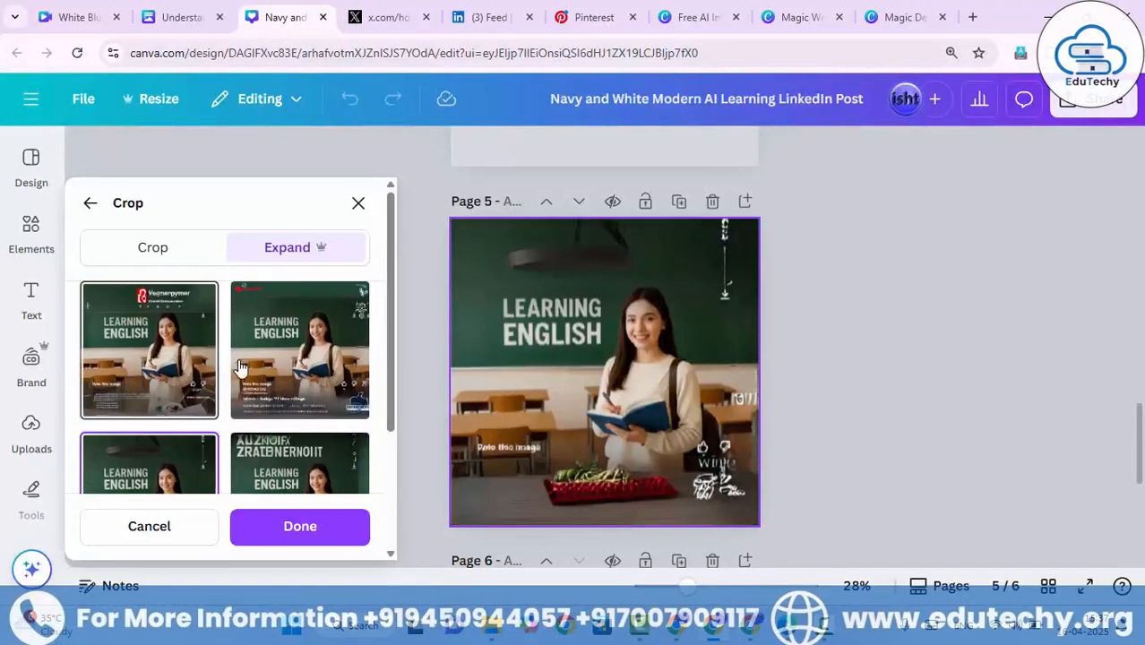
left_click(289, 345)
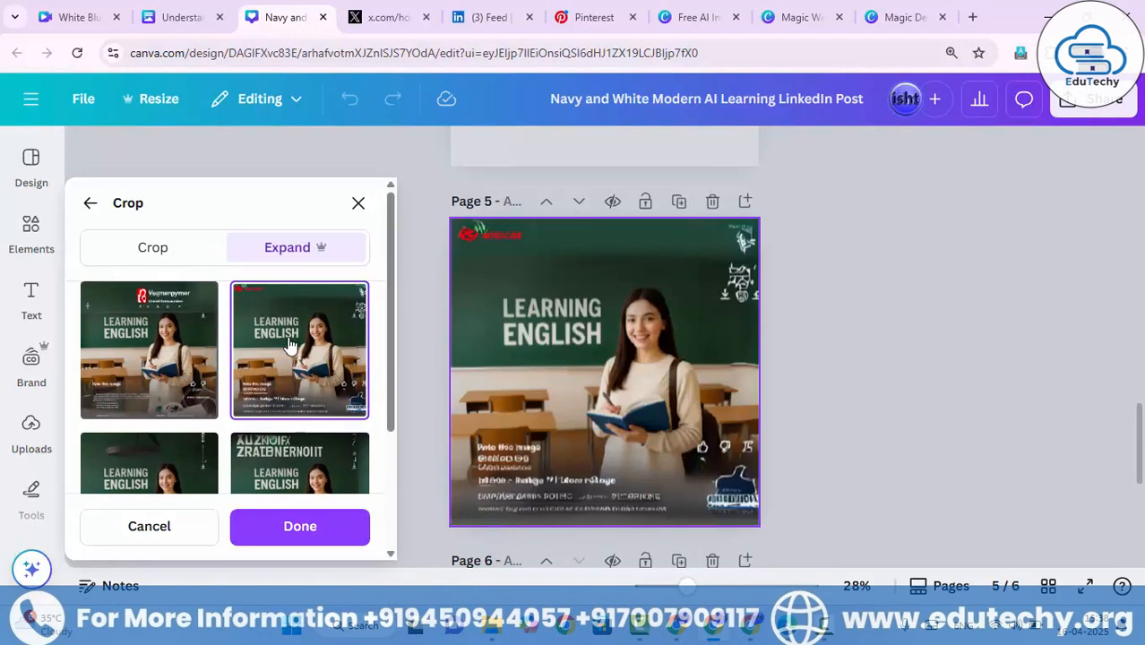
scroll(290, 345, "down", 1)
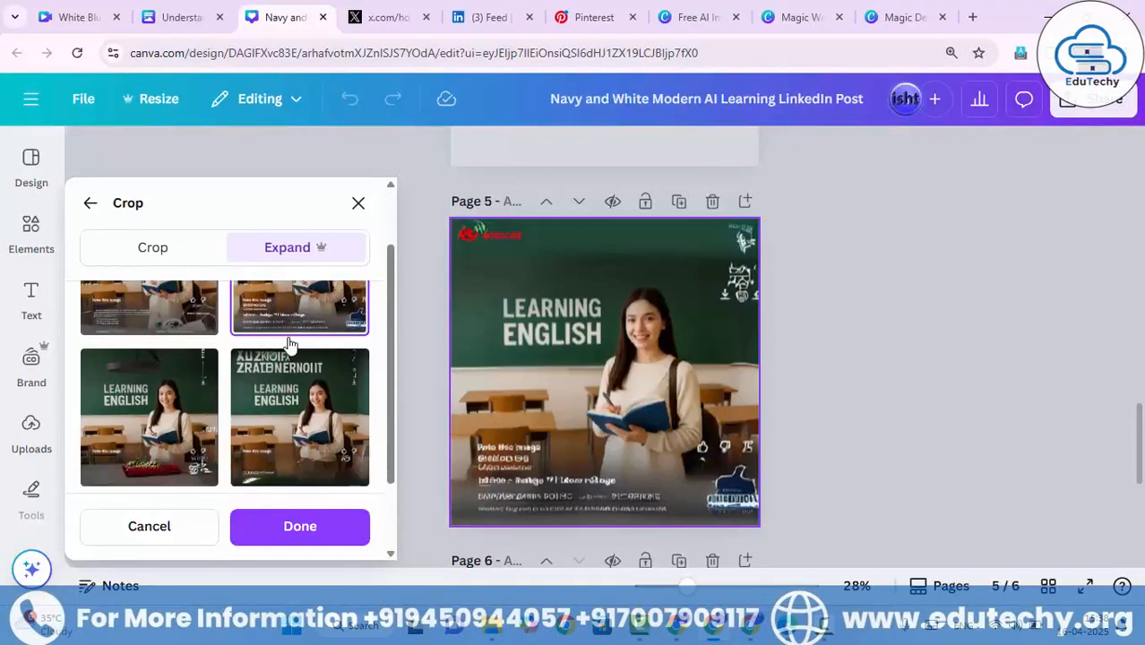
left_click(212, 537)
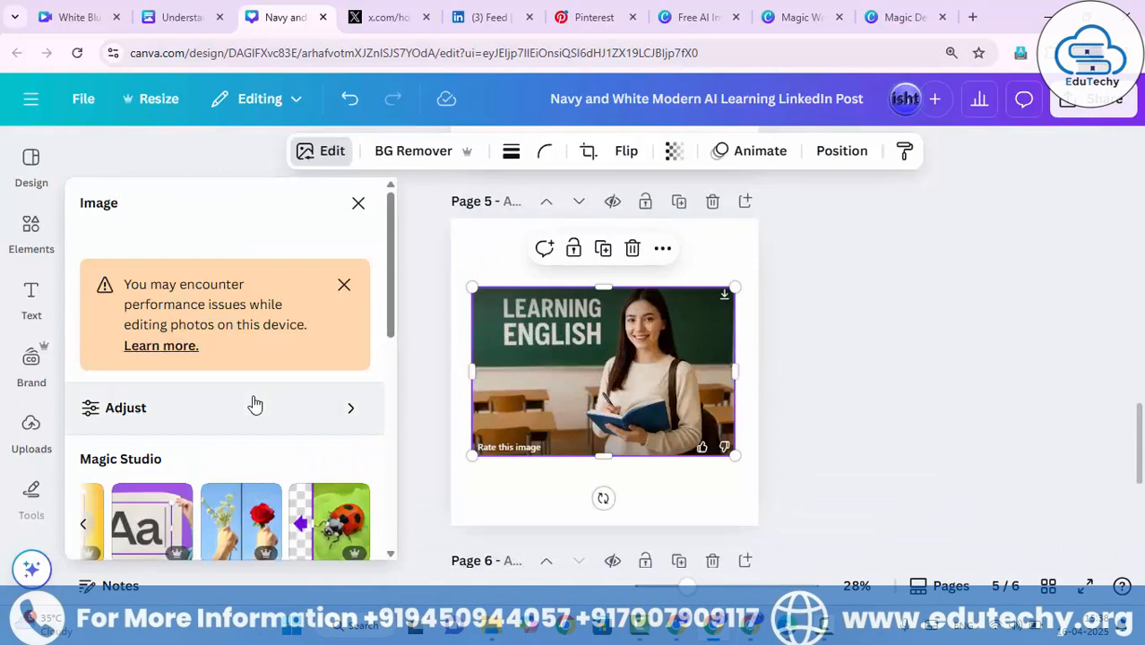
Reopen Magic Expand for the classroom photo and generate a new set of Whole Page expansions.
scroll(255, 409, "down", 2)
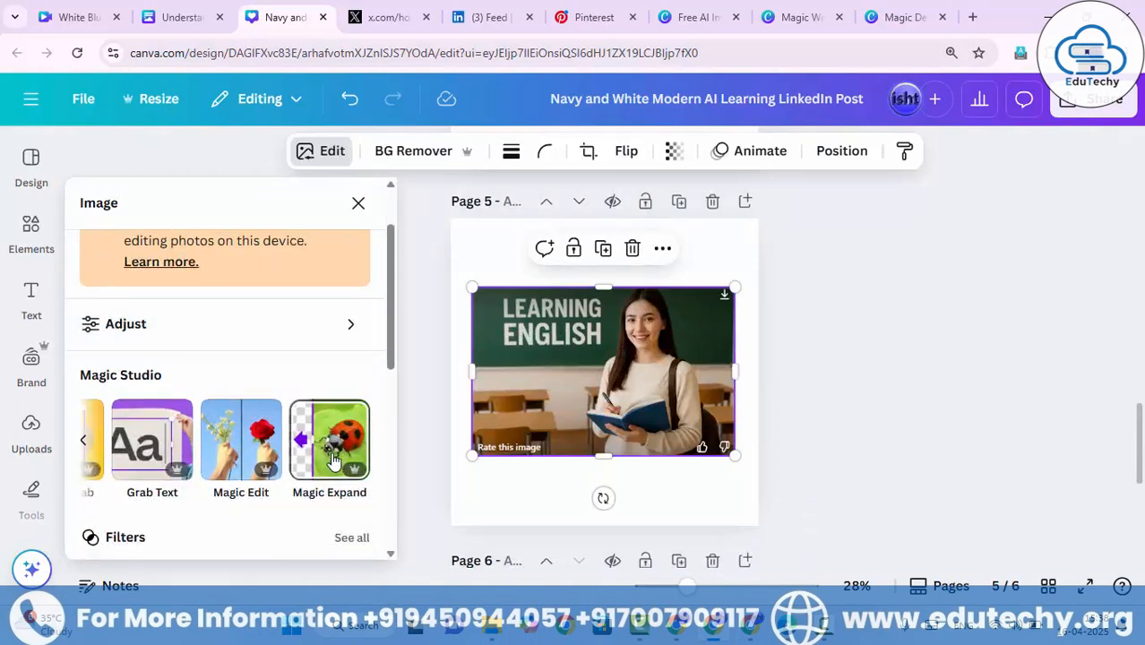
left_click(331, 462)
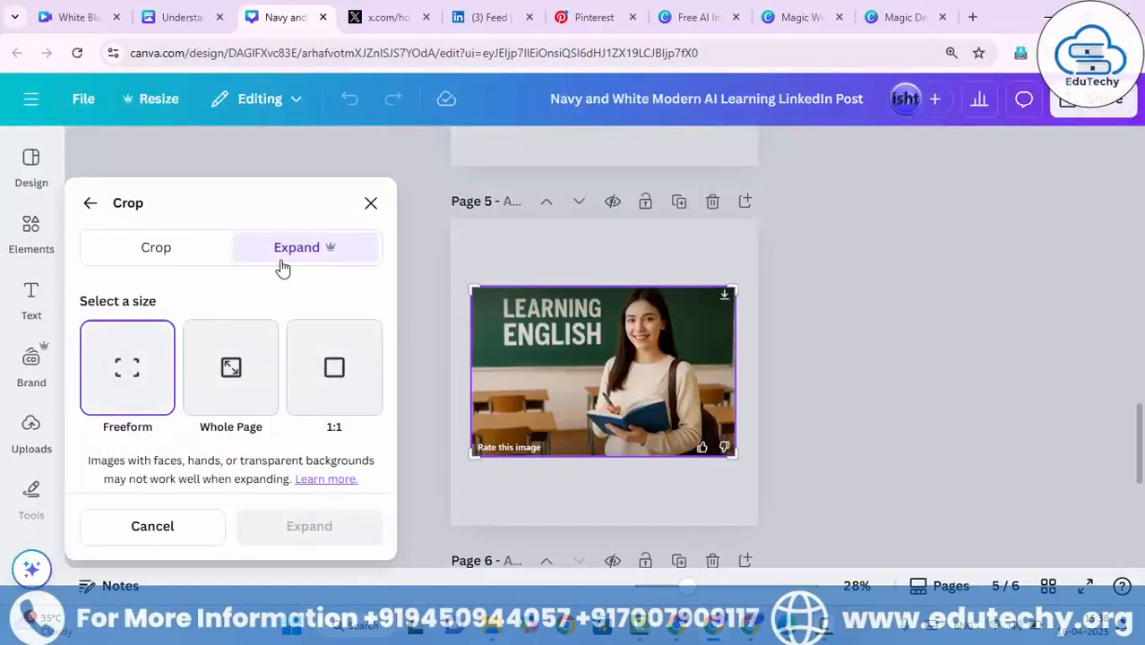
left_click(231, 371)
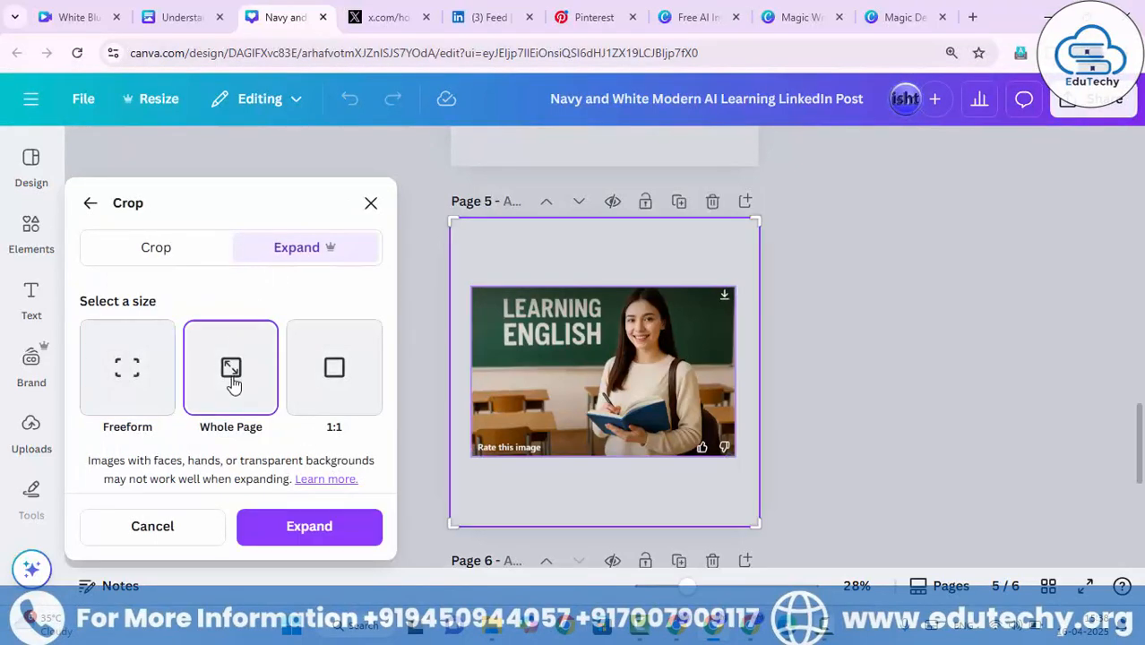
left_click(314, 527)
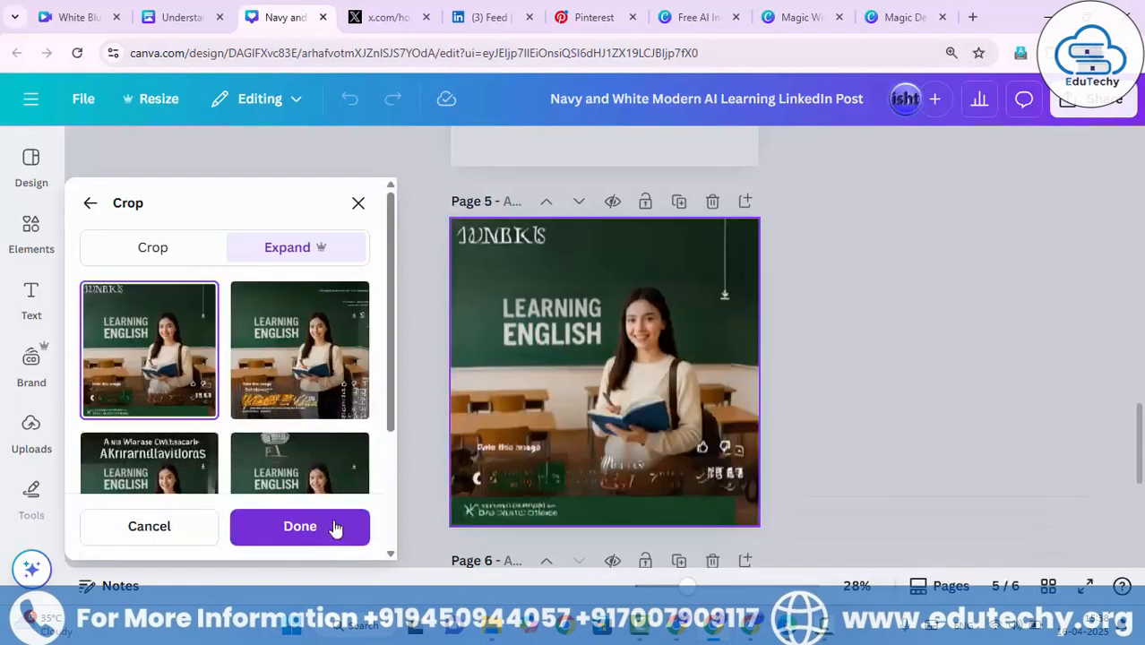
Compare the new whole-page expansions of the classroom photo on the page and select the first variant.
left_click(269, 334)
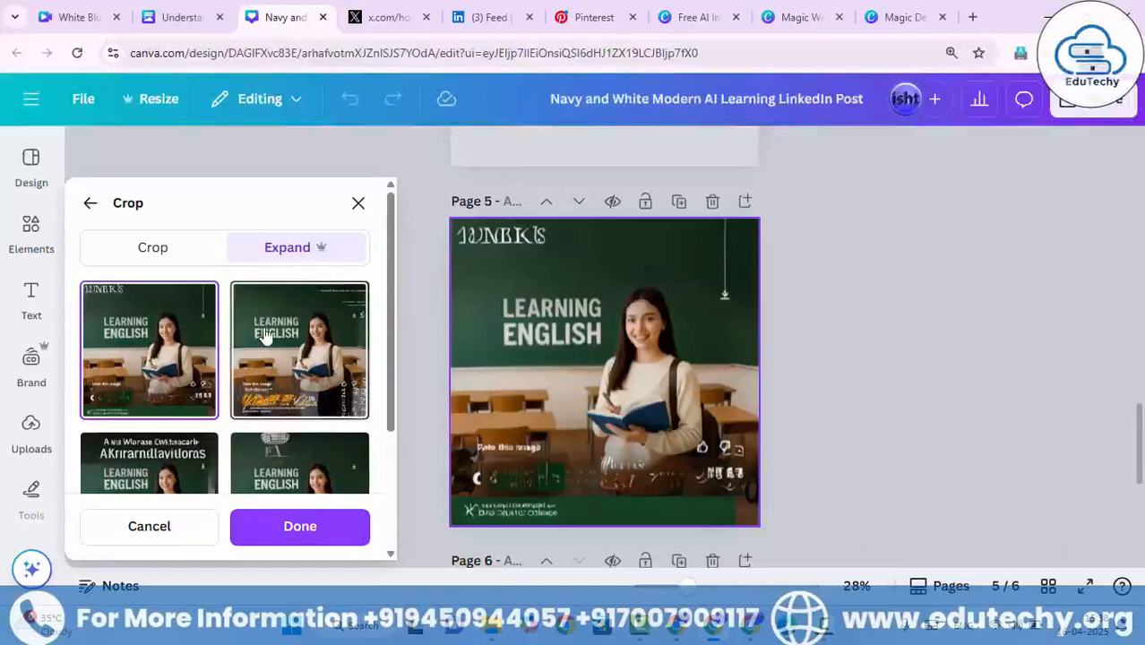
left_click(193, 349)
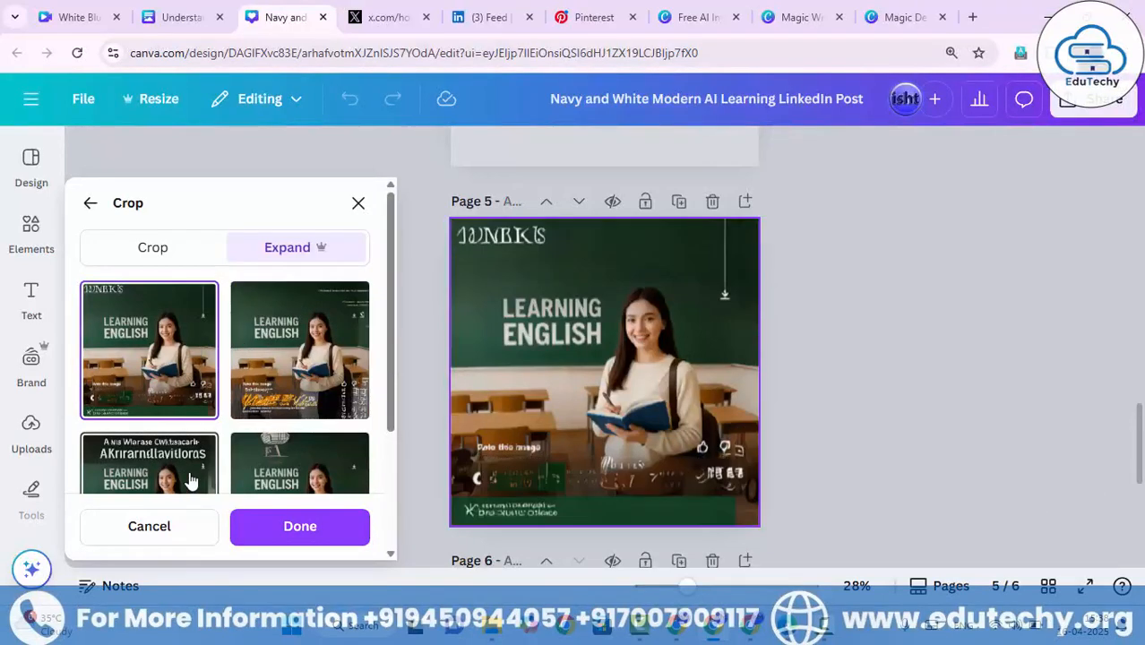
left_click(202, 462)
scroll(271, 463, "down", 2)
left_click(285, 410)
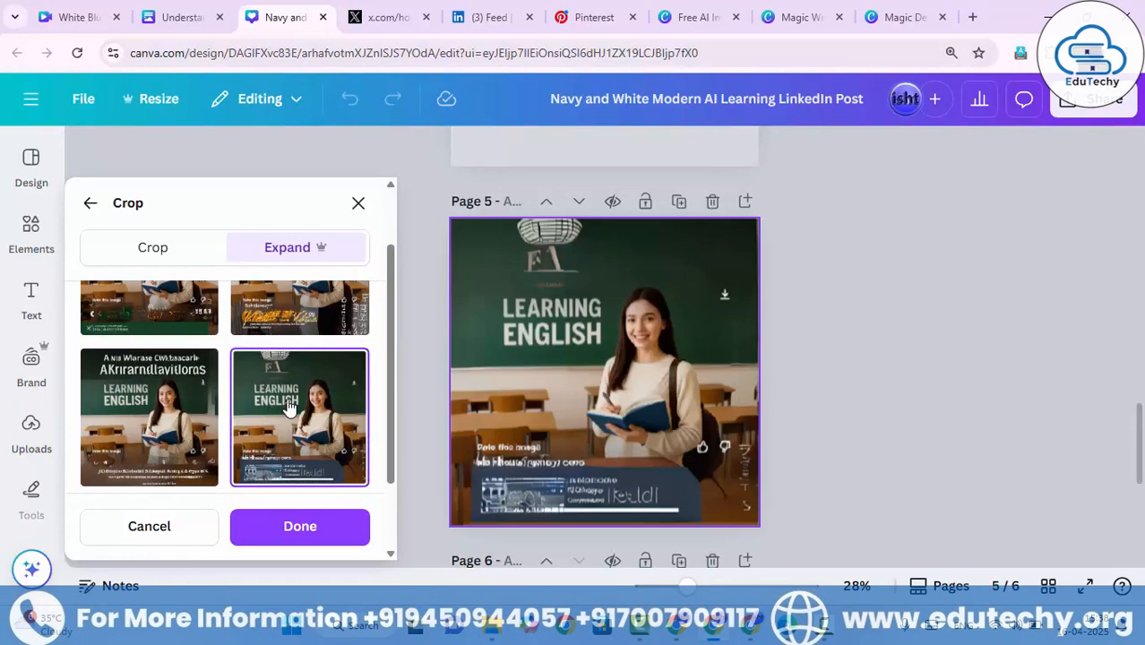
scroll(654, 385, "up", 1)
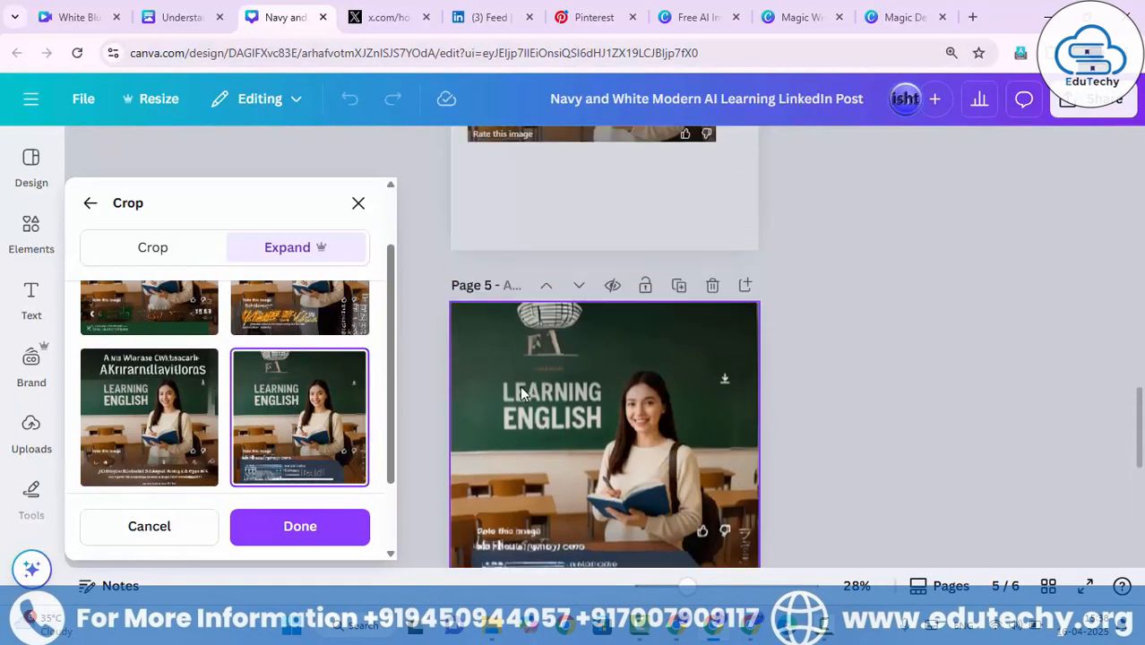
scroll(521, 387, "down", 1)
left_click(336, 318)
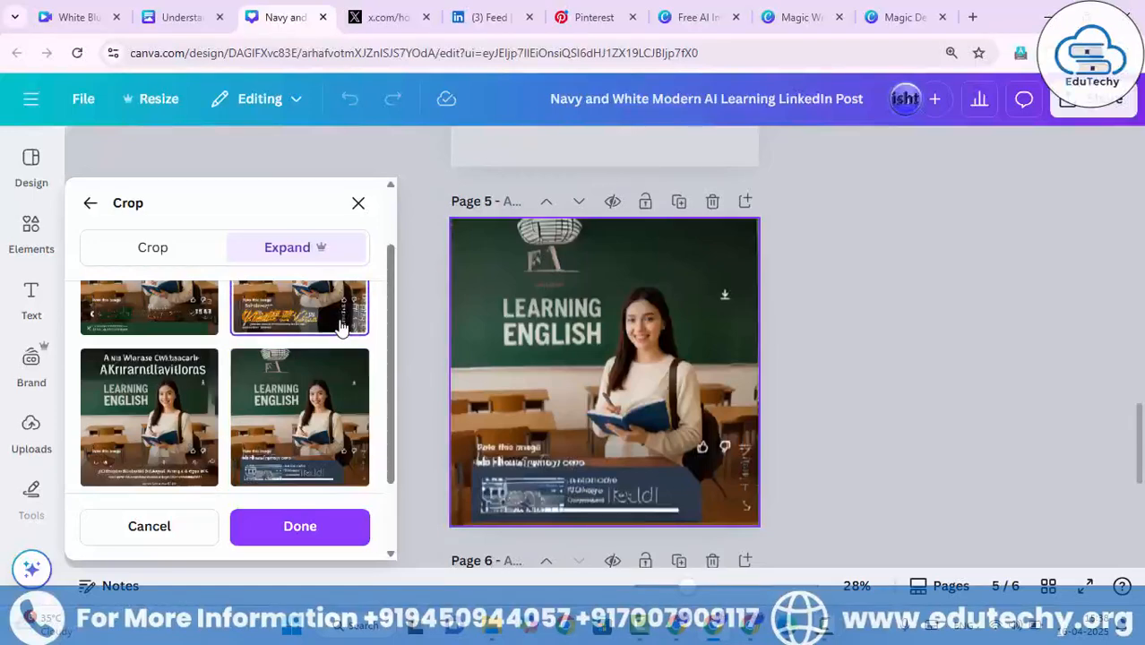
scroll(338, 332, "up", 2)
left_click(190, 364)
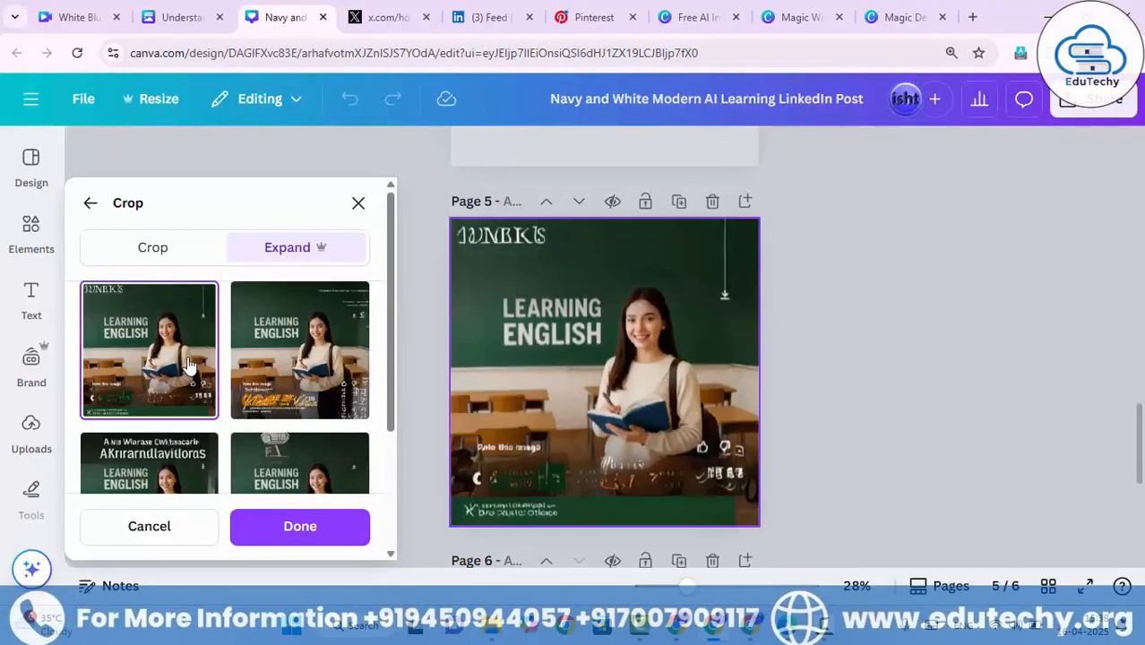
scroll(537, 358, "down", 1)
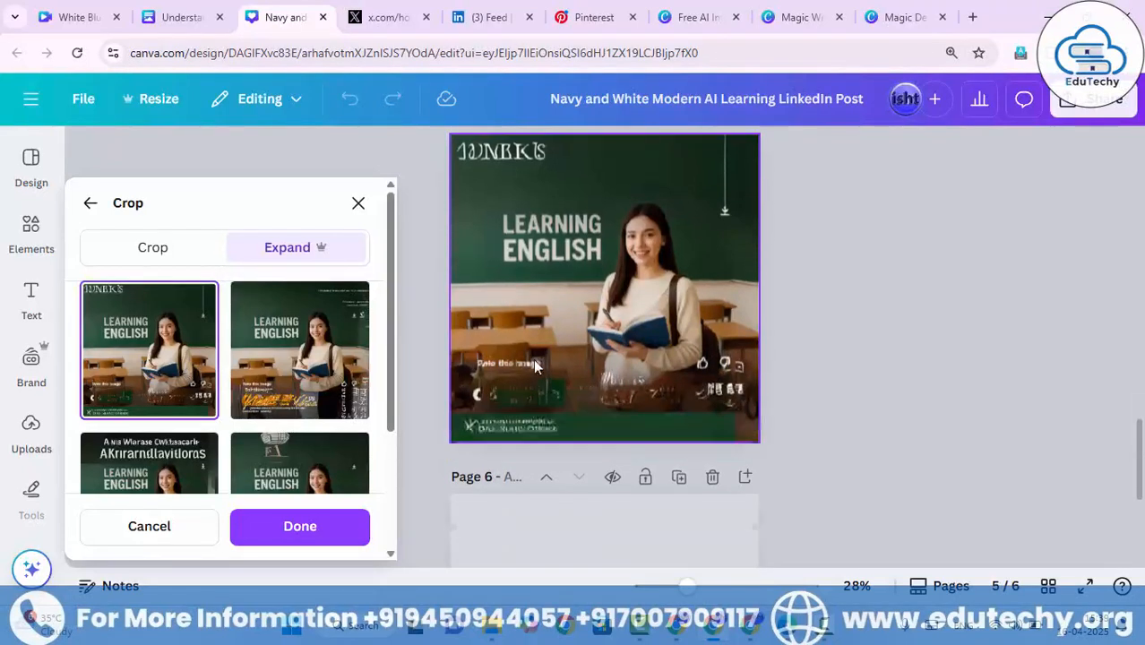
scroll(535, 367, "up", 1)
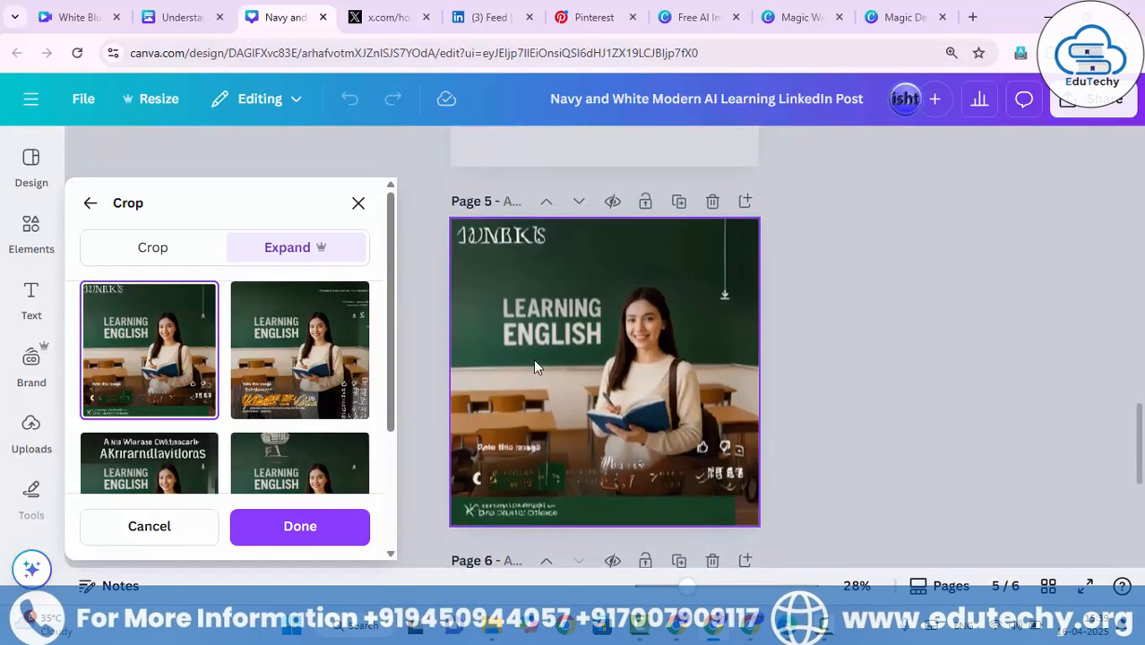